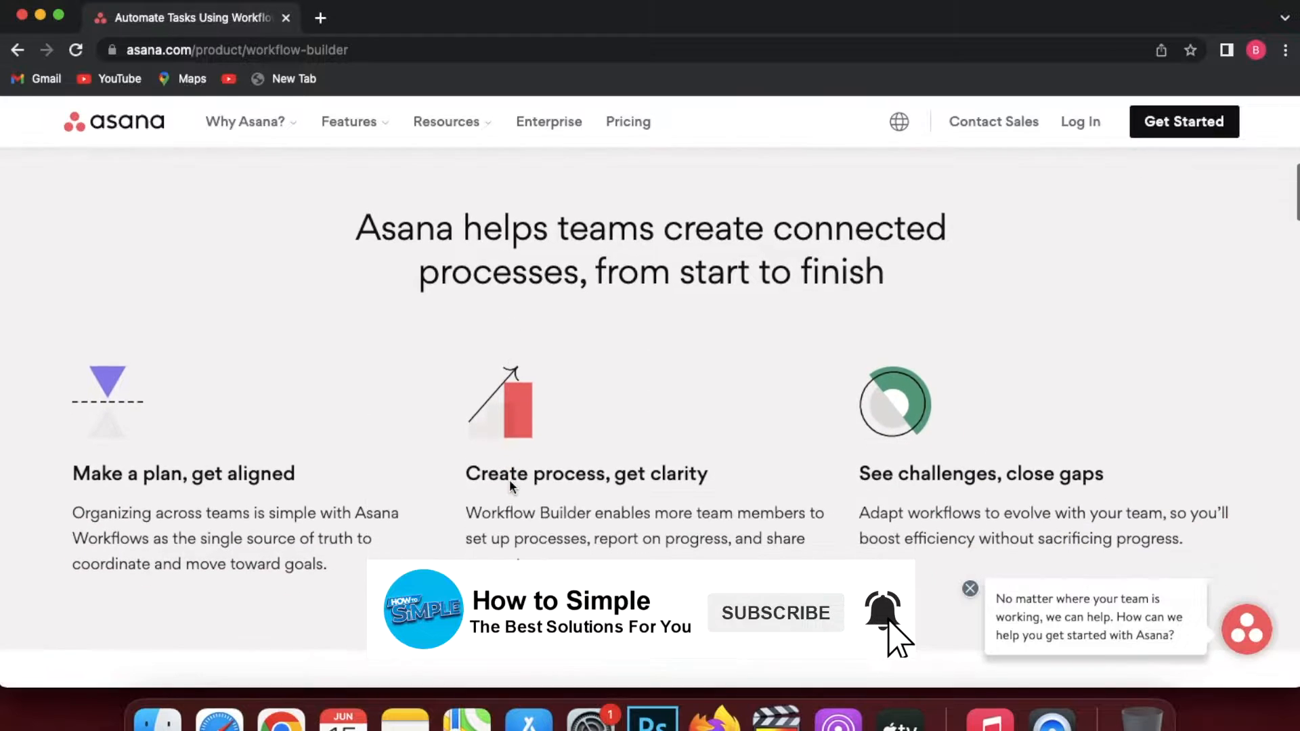
Sign up for Asana with the saved email address and verify it by continuing with Google.
scroll(510, 482, "up", 1)
scroll(509, 482, "up", 6)
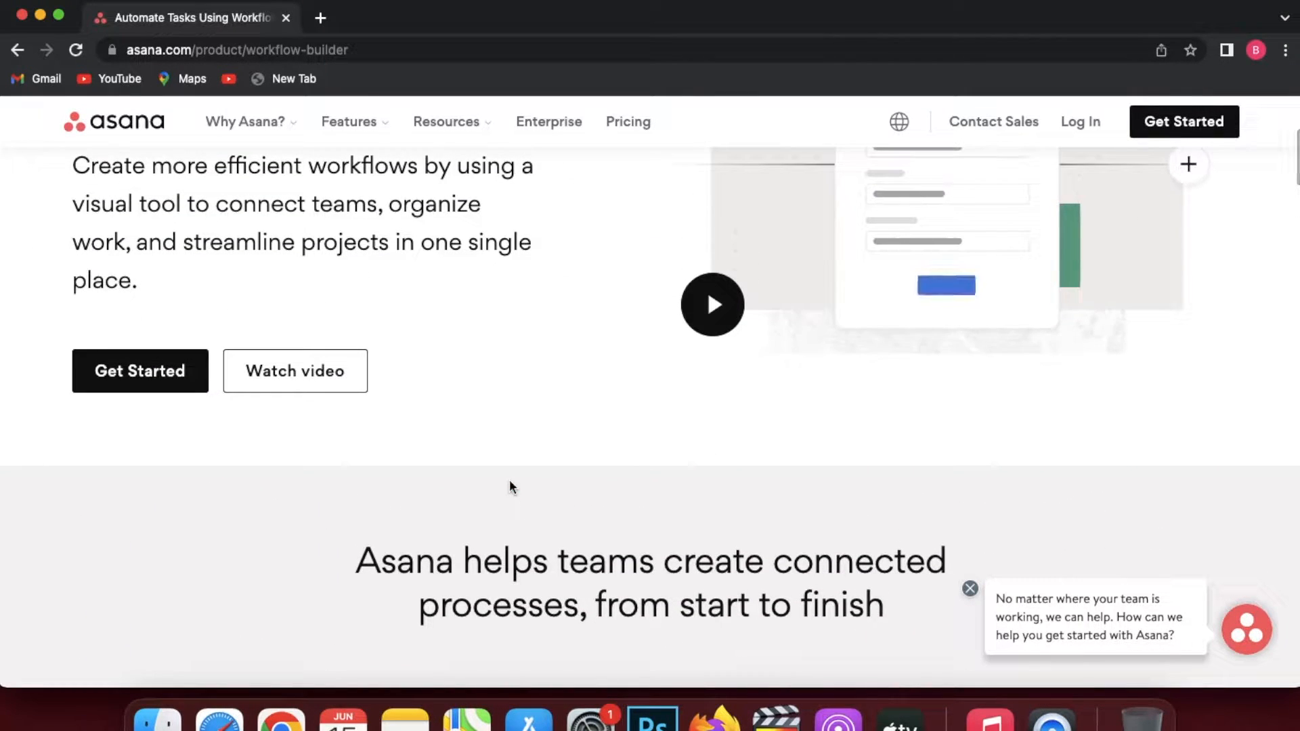
scroll(509, 487, "up", 1)
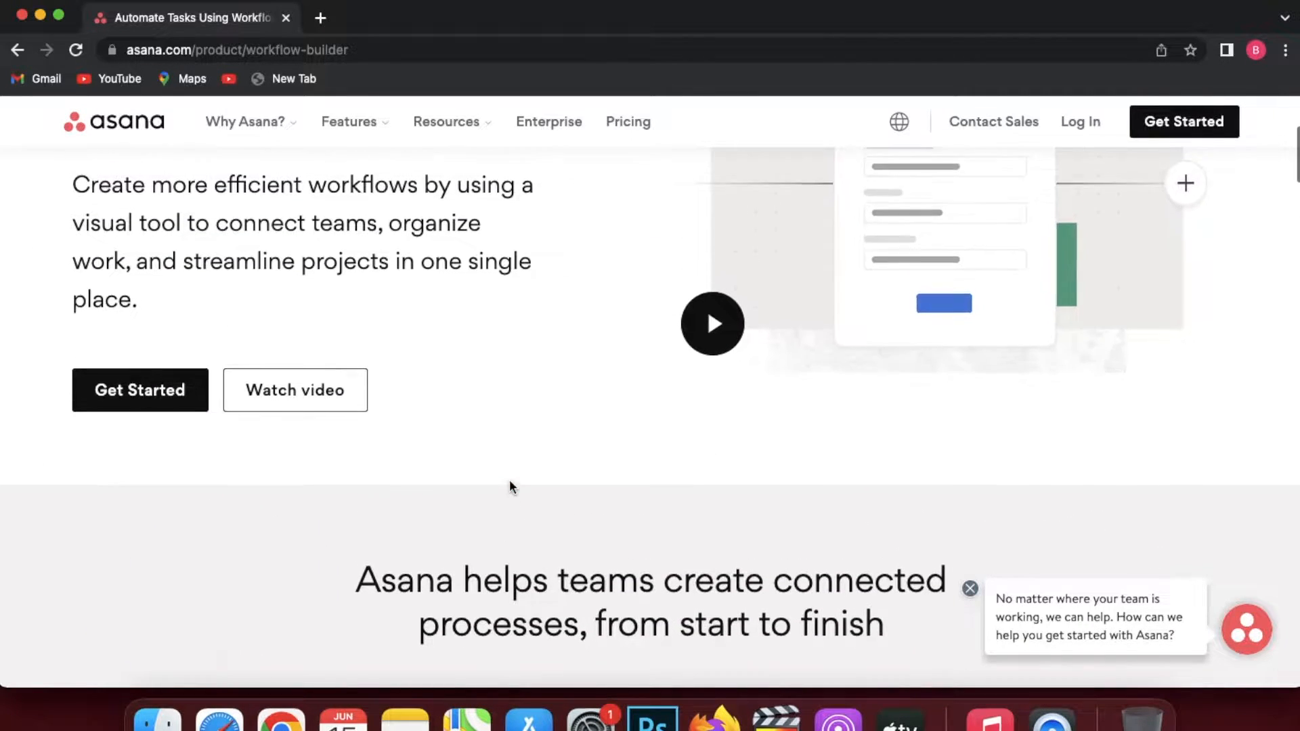
left_click(126, 407)
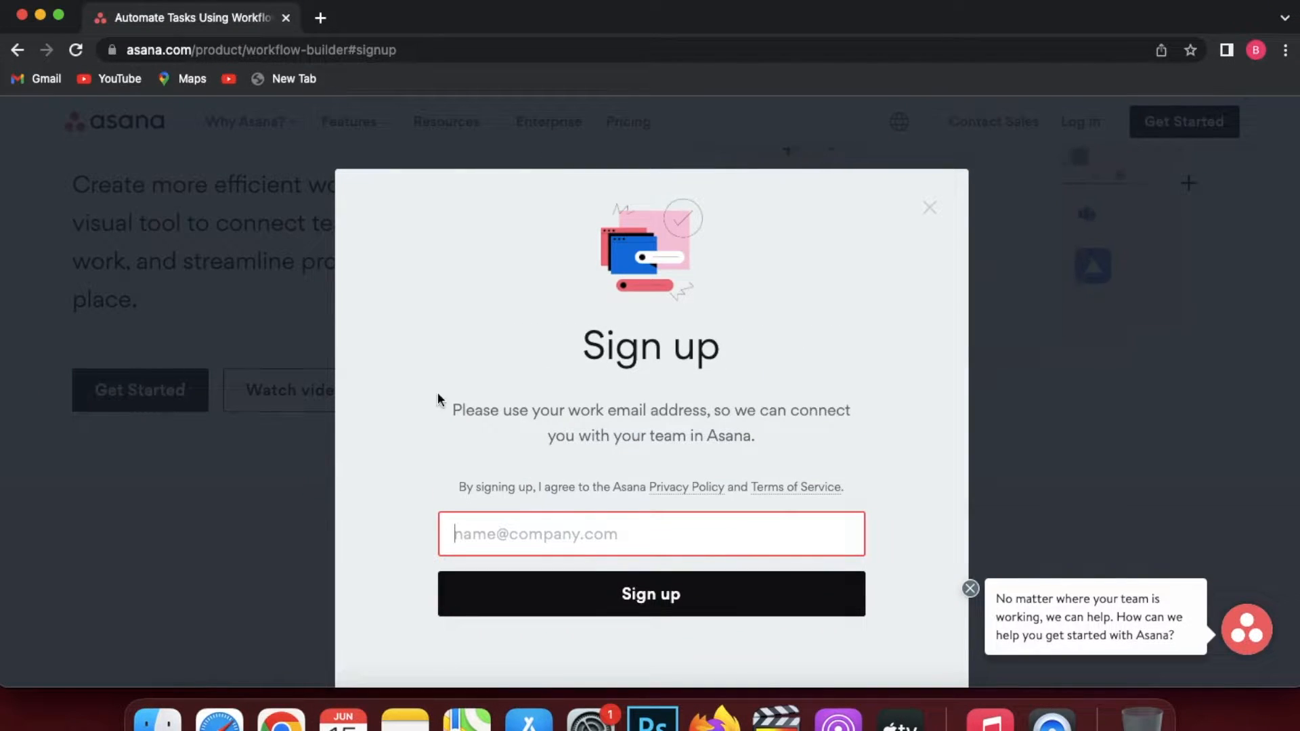
left_click(488, 509)
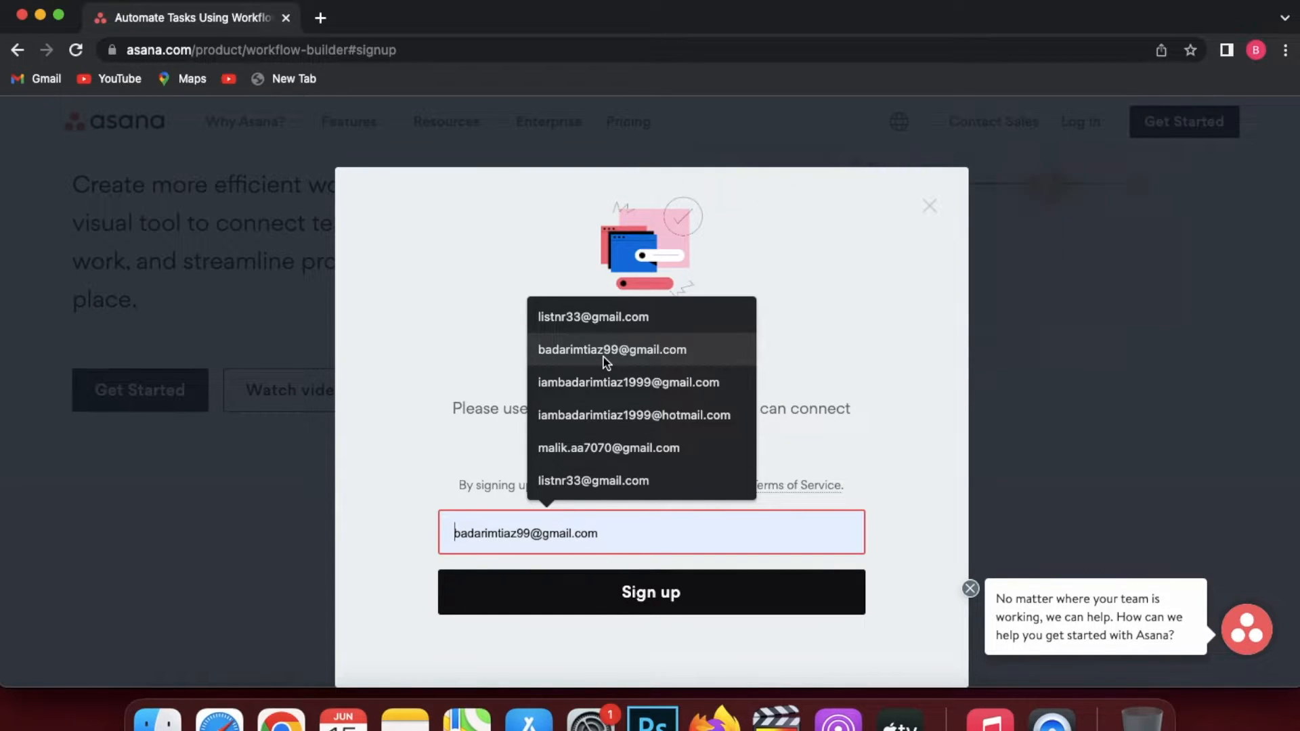
left_click(605, 358)
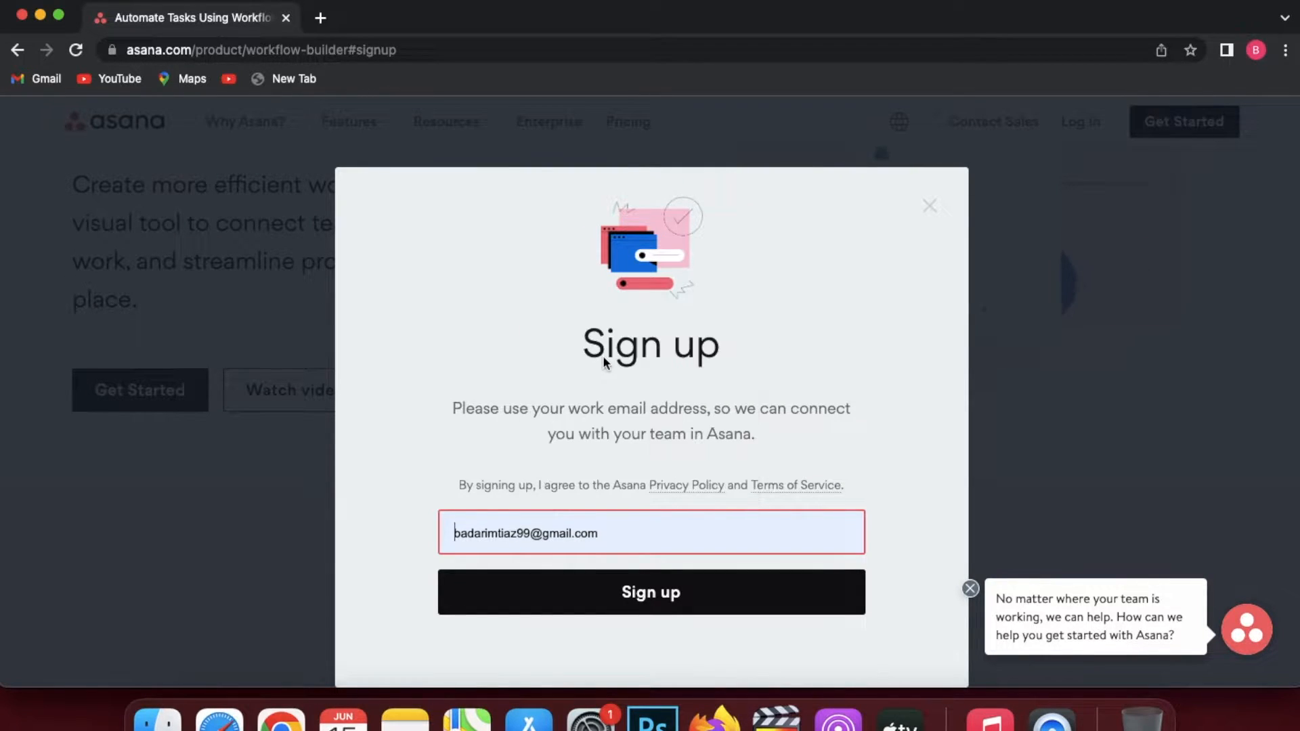
left_click(677, 600)
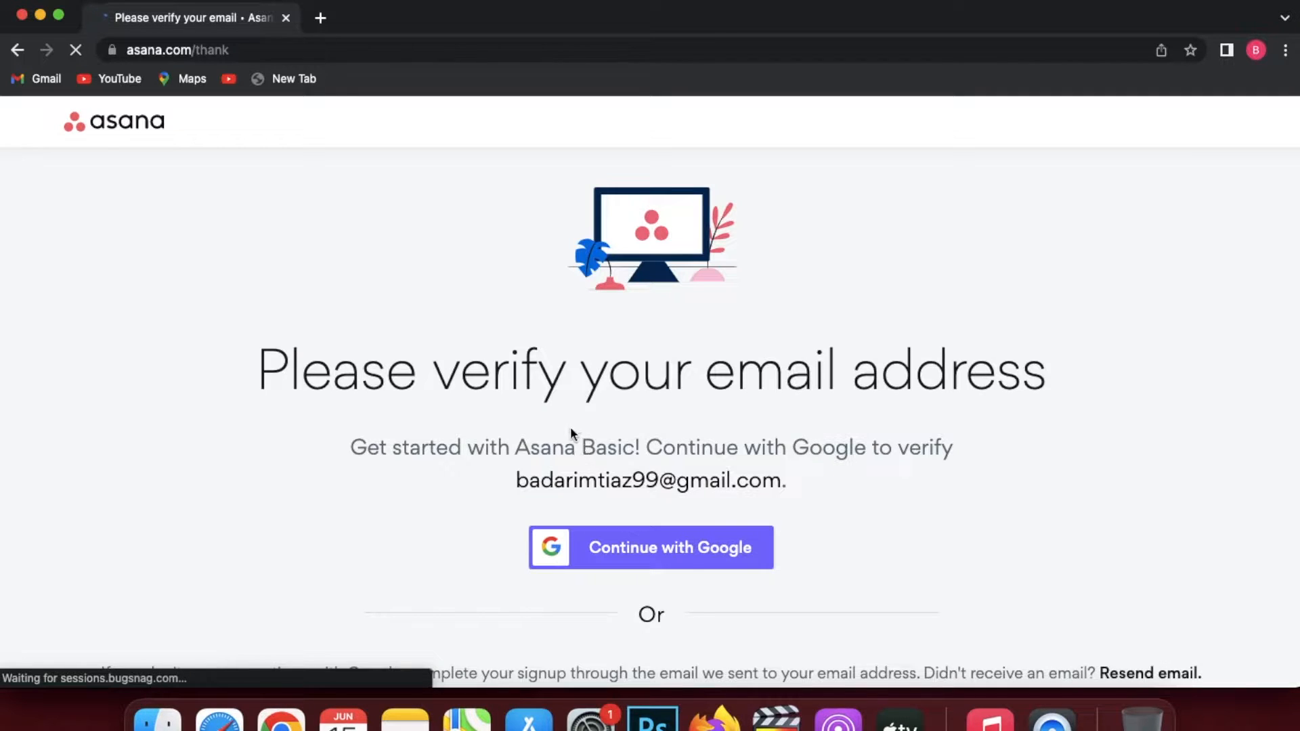
left_click(593, 546)
scroll(601, 549, "down", 2)
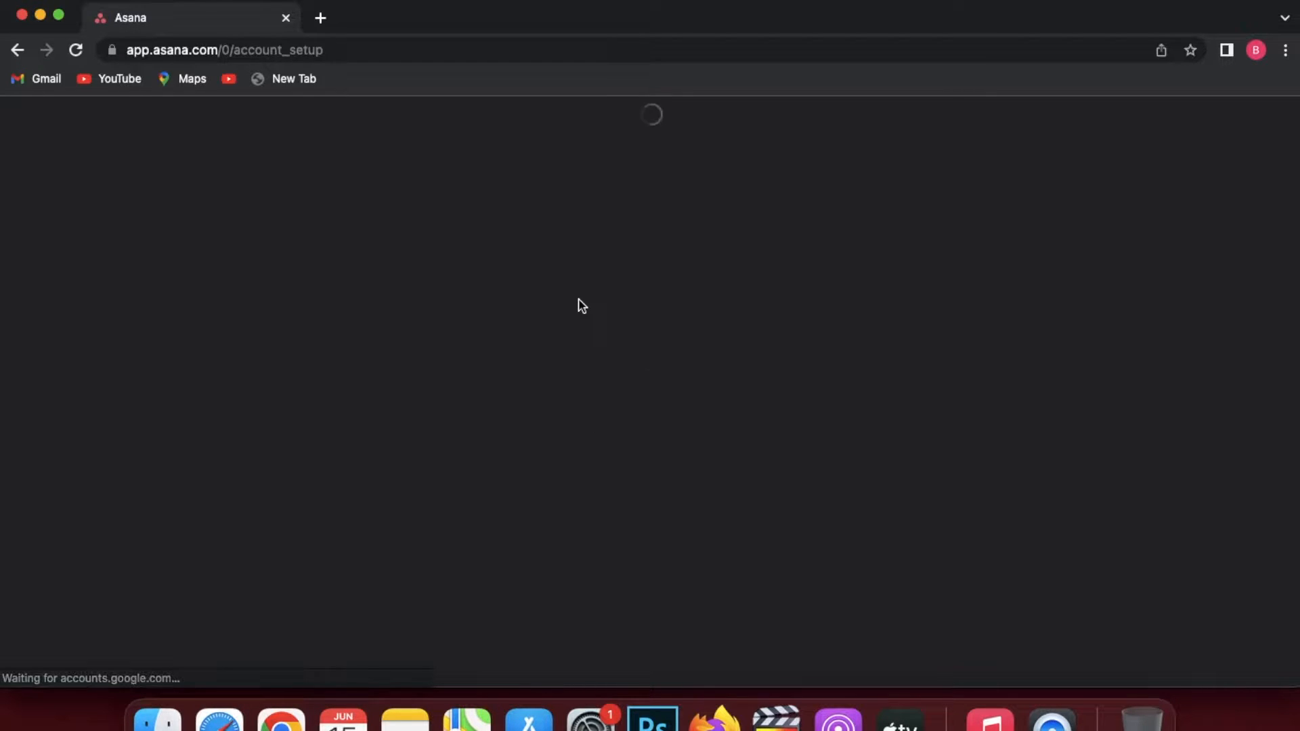
Enter the account holder's name in the account setup and skip the primary role question.
type("Badar")
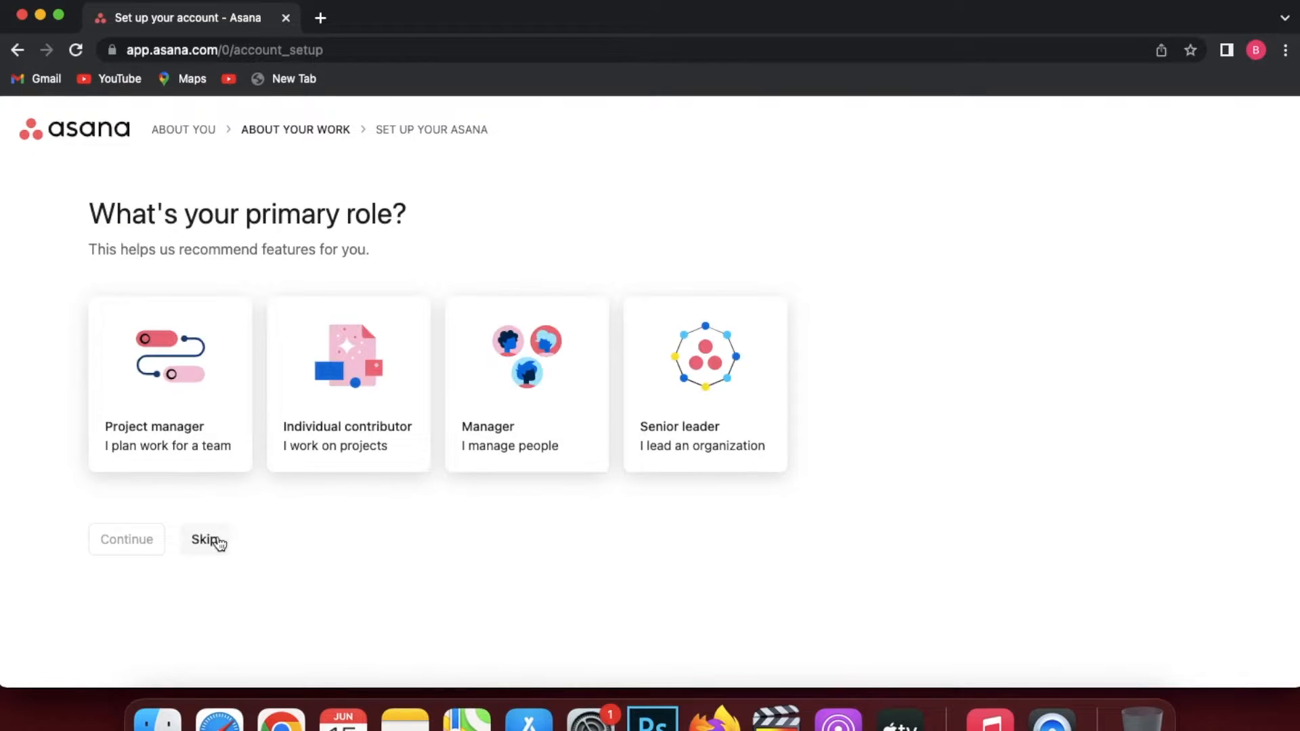
left_click(206, 540)
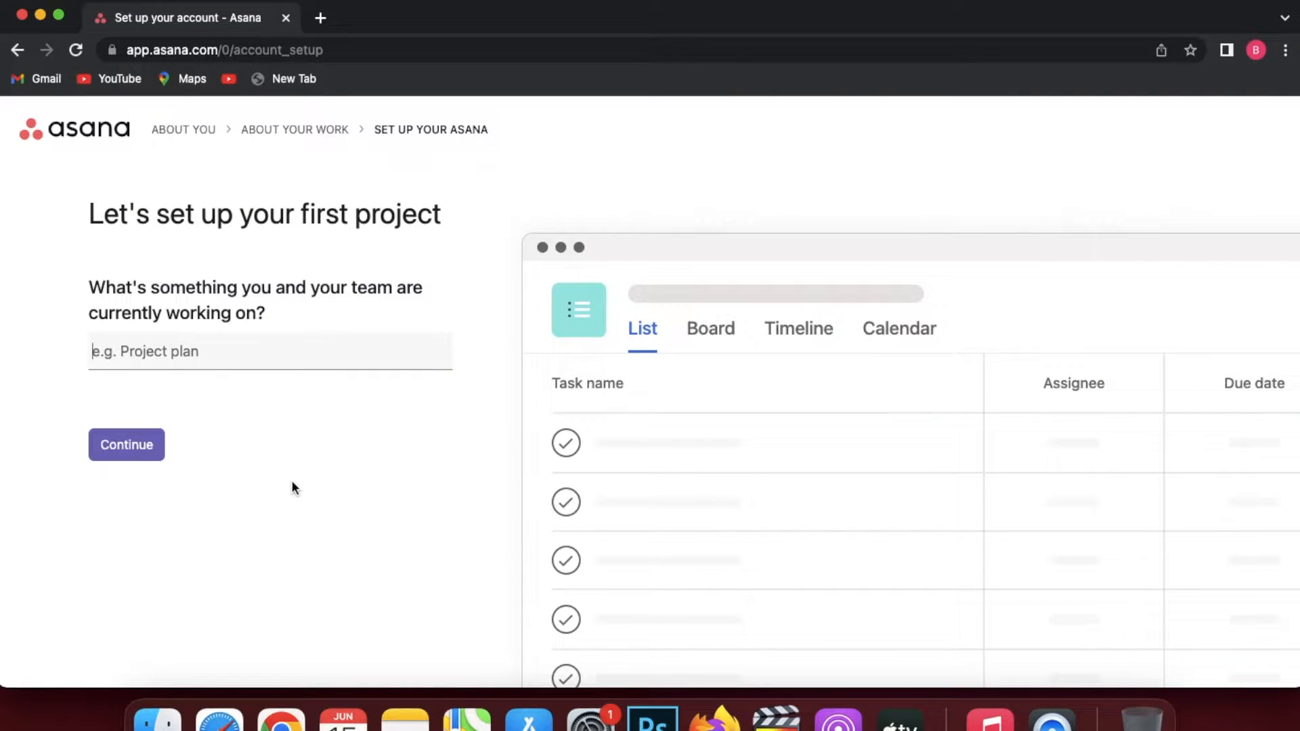
Accept the suggested Project plan as the first project, give it the List layout and finish the account setup.
left_click(156, 449)
left_click(126, 522)
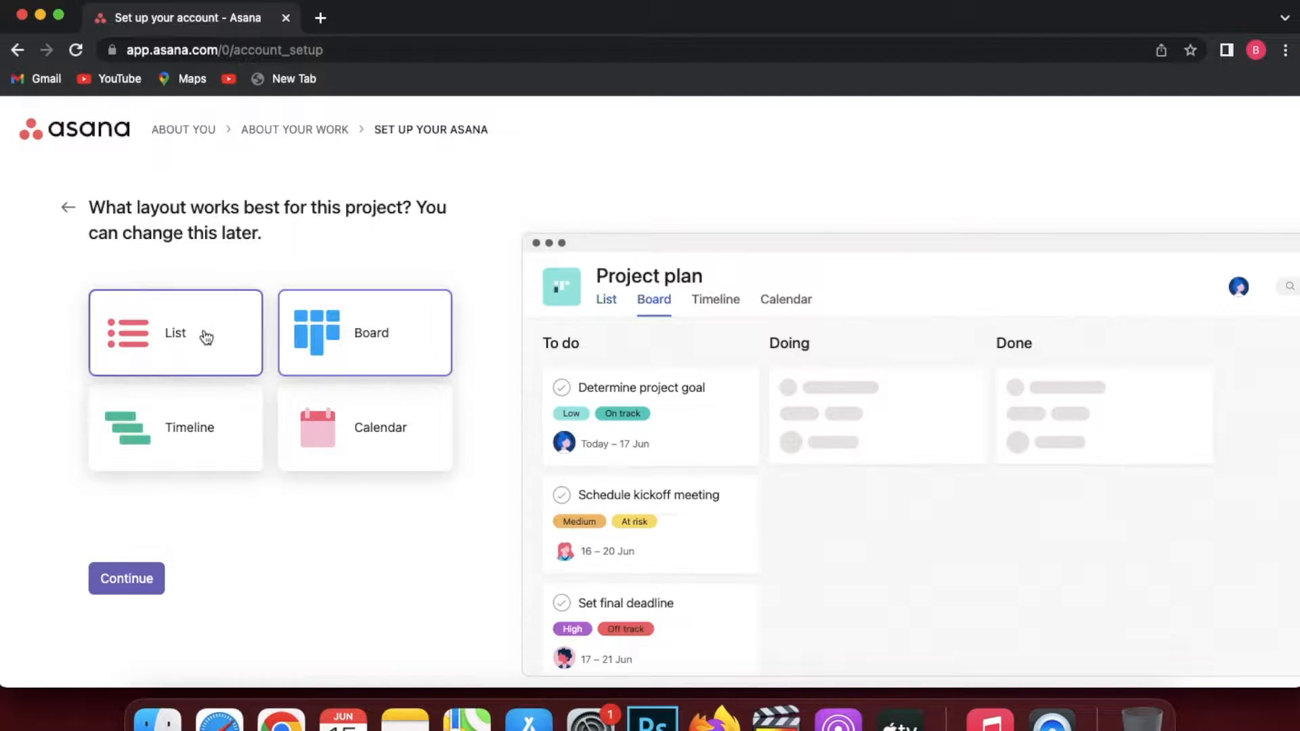
left_click(154, 577)
left_click(642, 564)
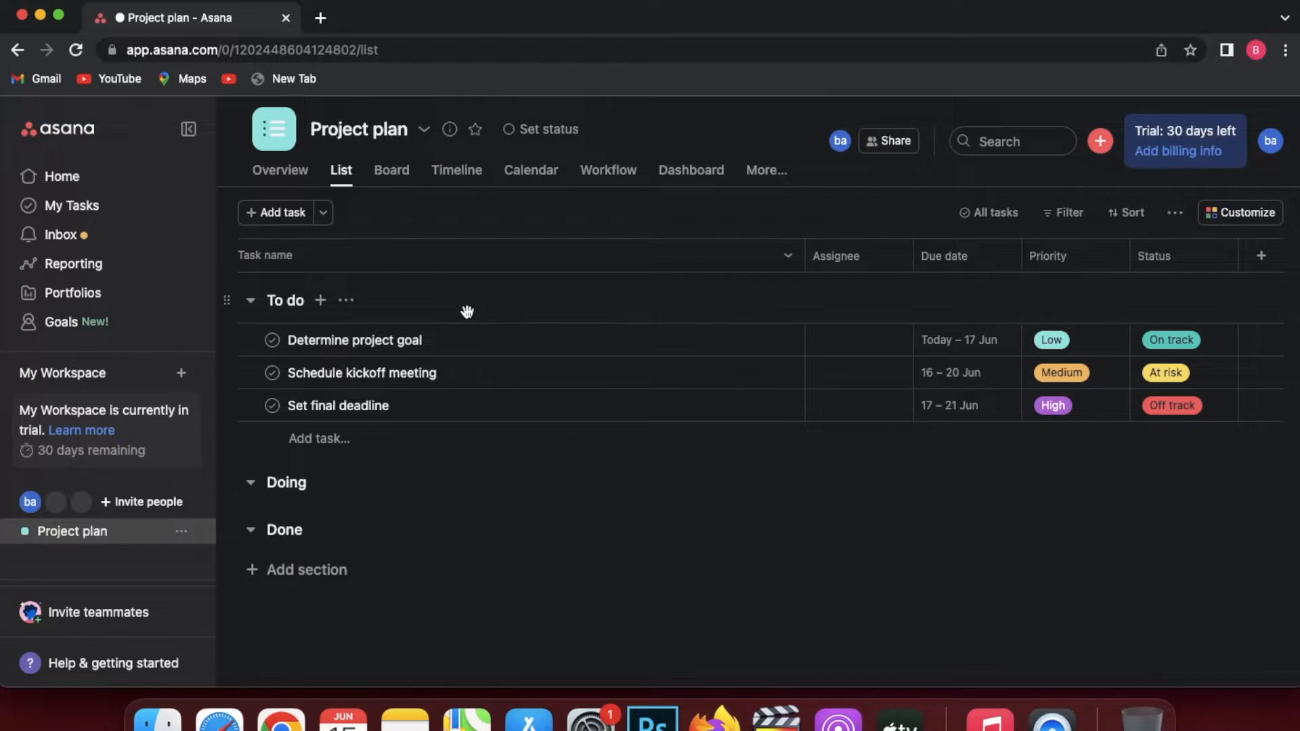
View the tasks of Project plan as a board.
left_click(378, 175)
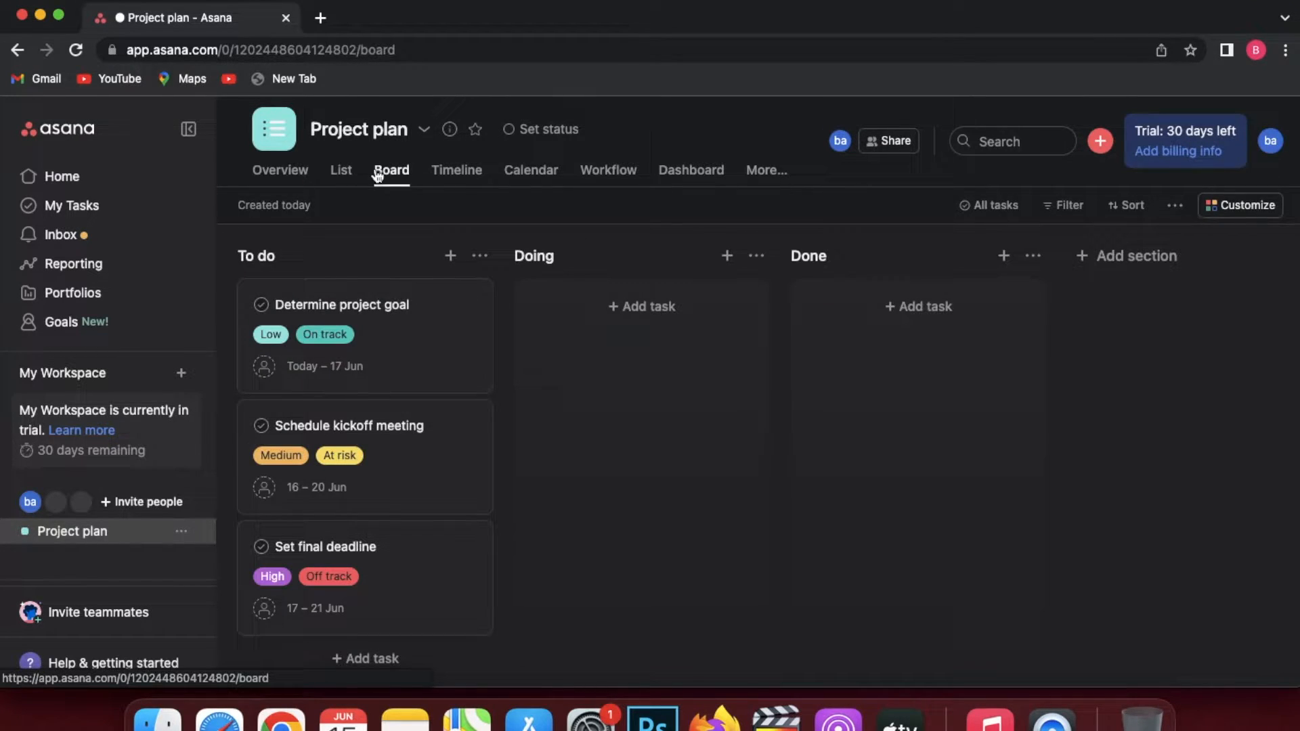
scroll(610, 346, "right", 1)
scroll(610, 346, "left", 1)
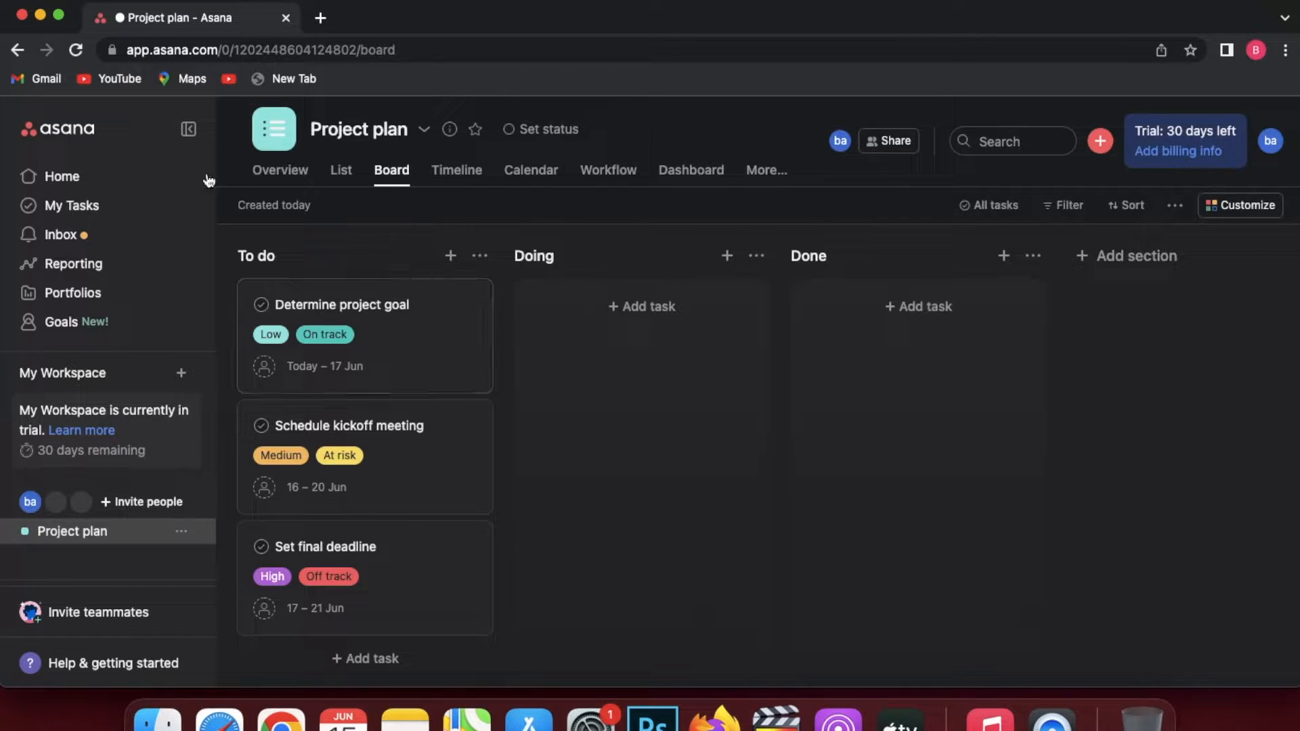
Start a new blank project from the Projects widget on the Home page.
left_click(139, 181)
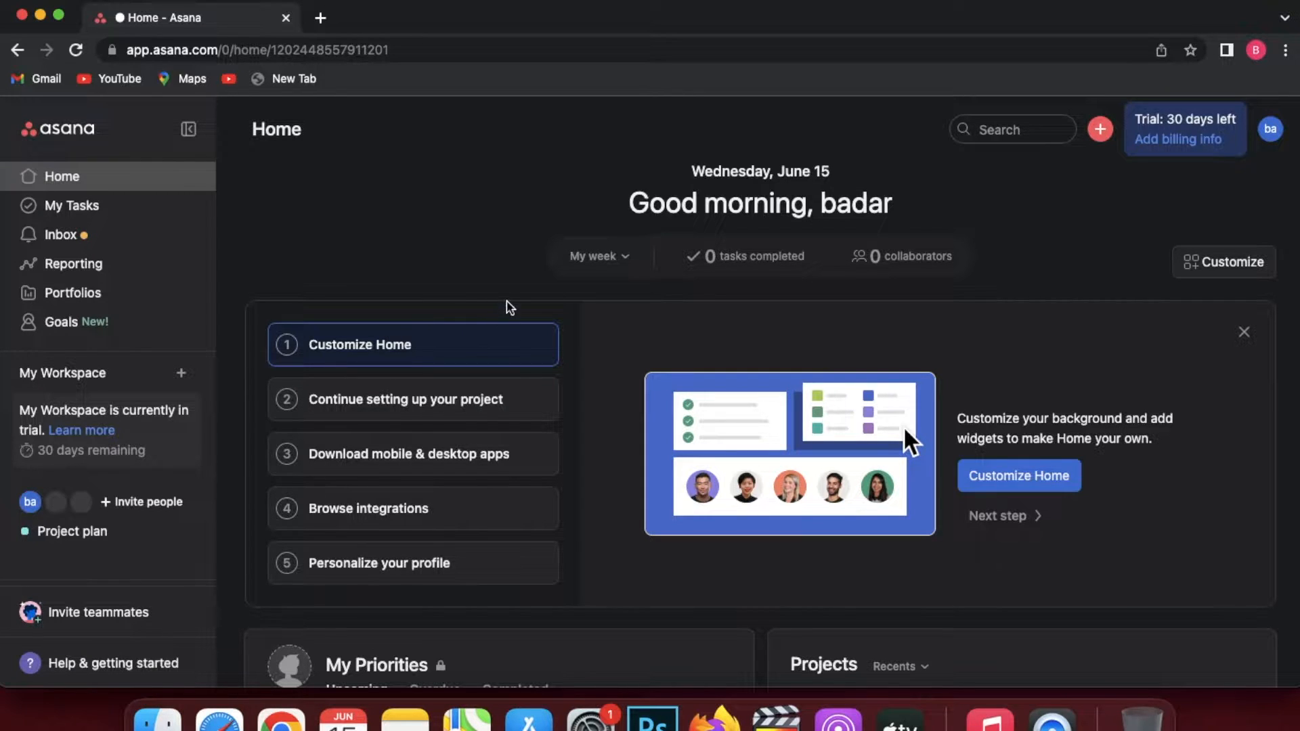
scroll(600, 372, "down", 5)
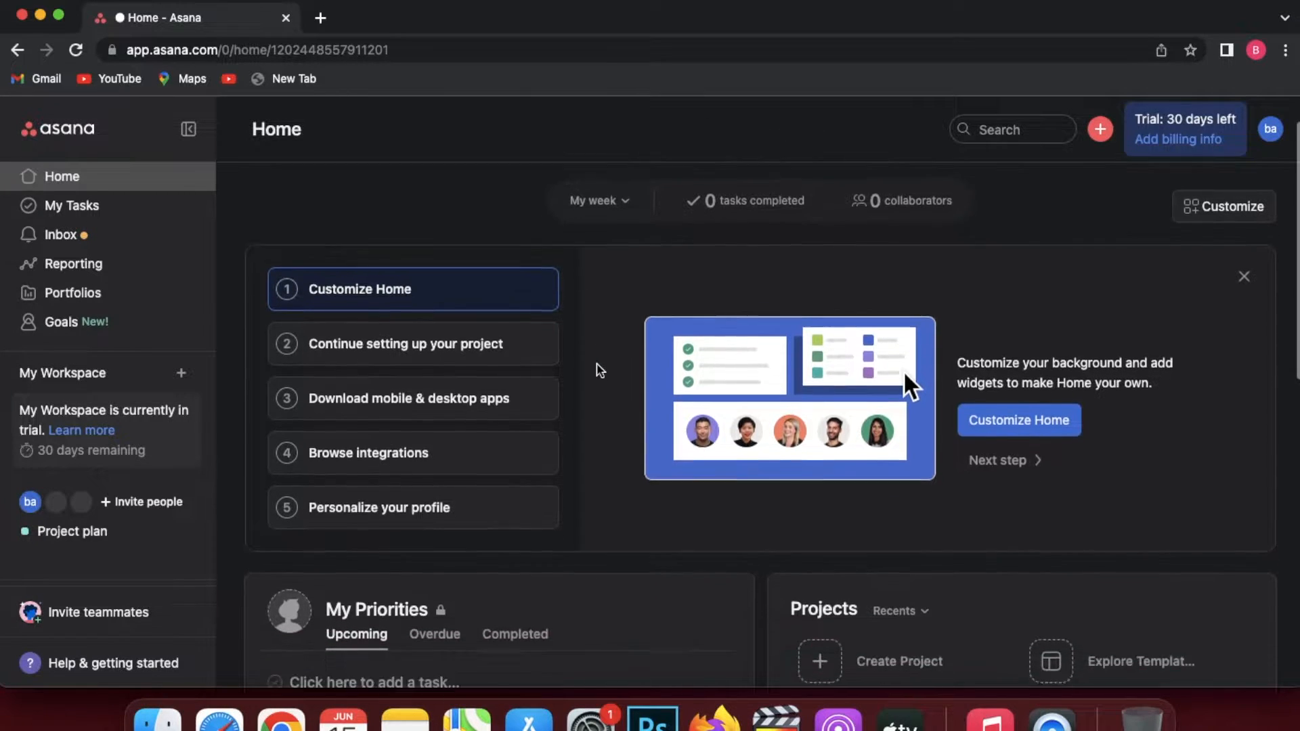
scroll(600, 371, "up", 5)
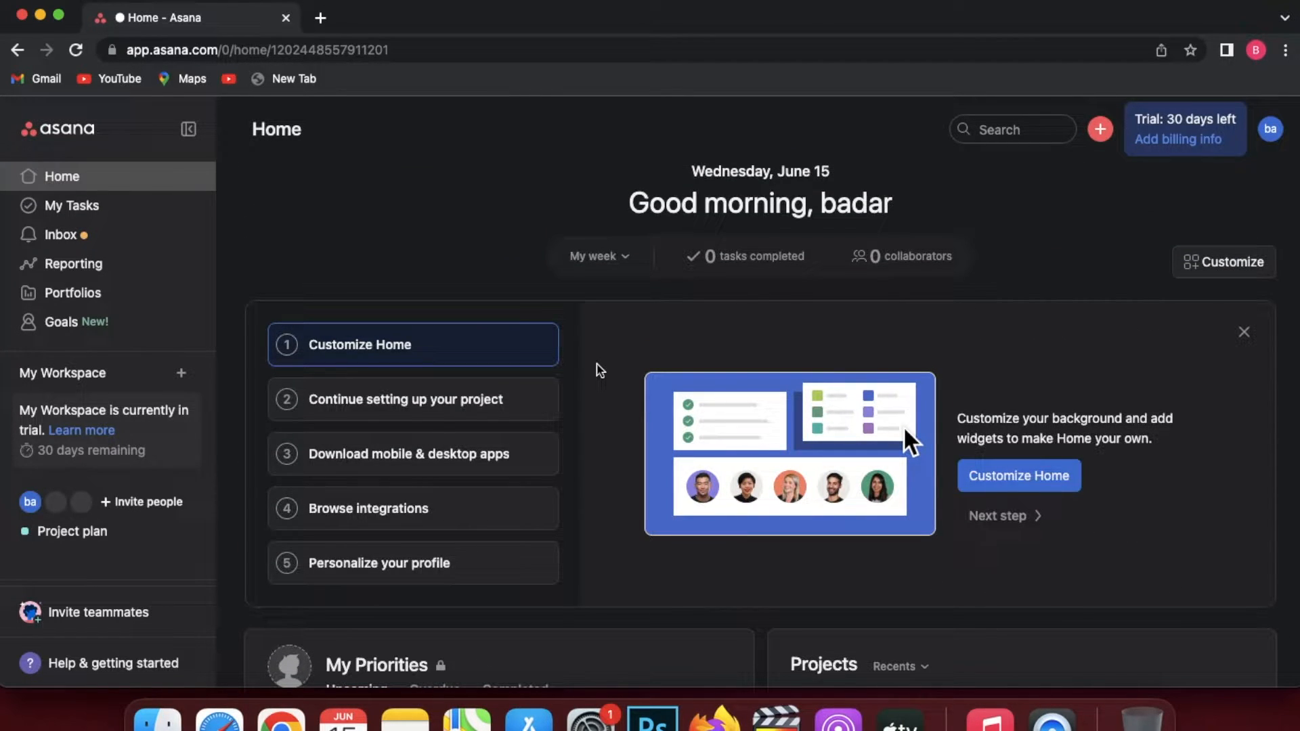
scroll(600, 371, "down", 3)
scroll(867, 528, "down", 1)
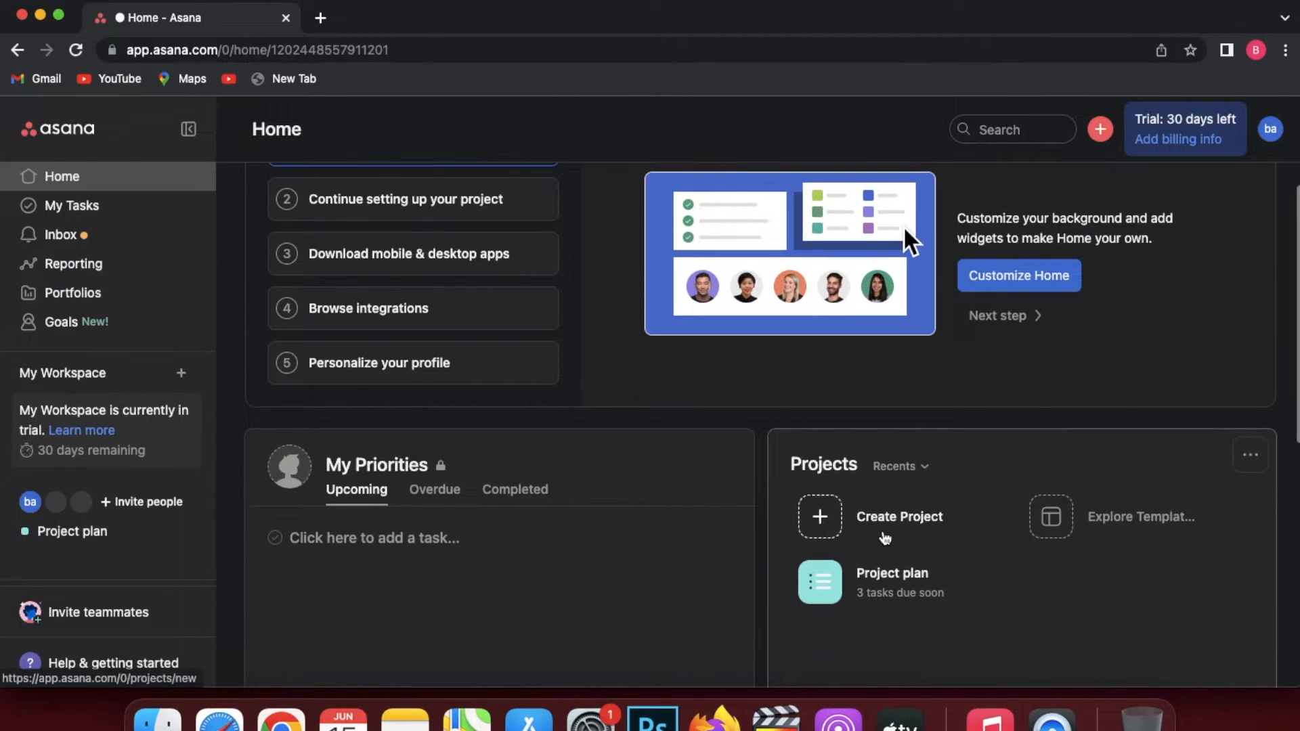
scroll(884, 541, "down", 1)
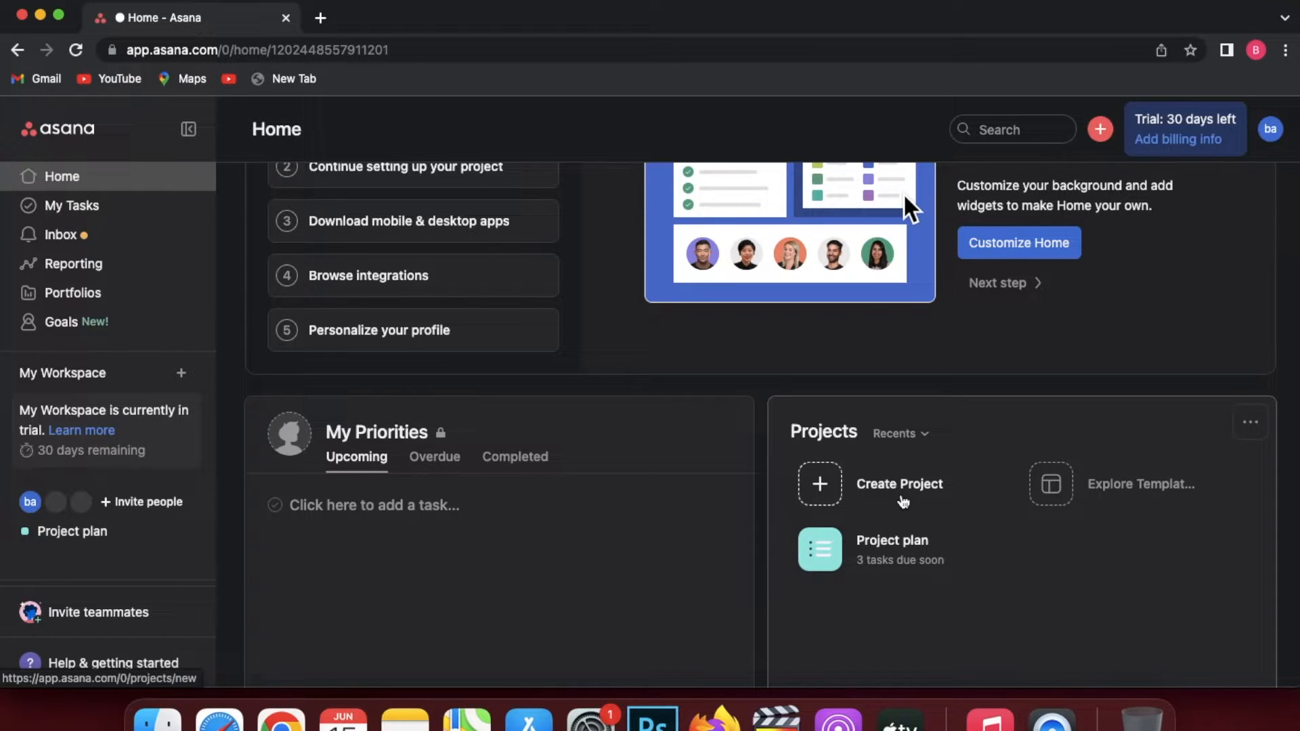
left_click(903, 500)
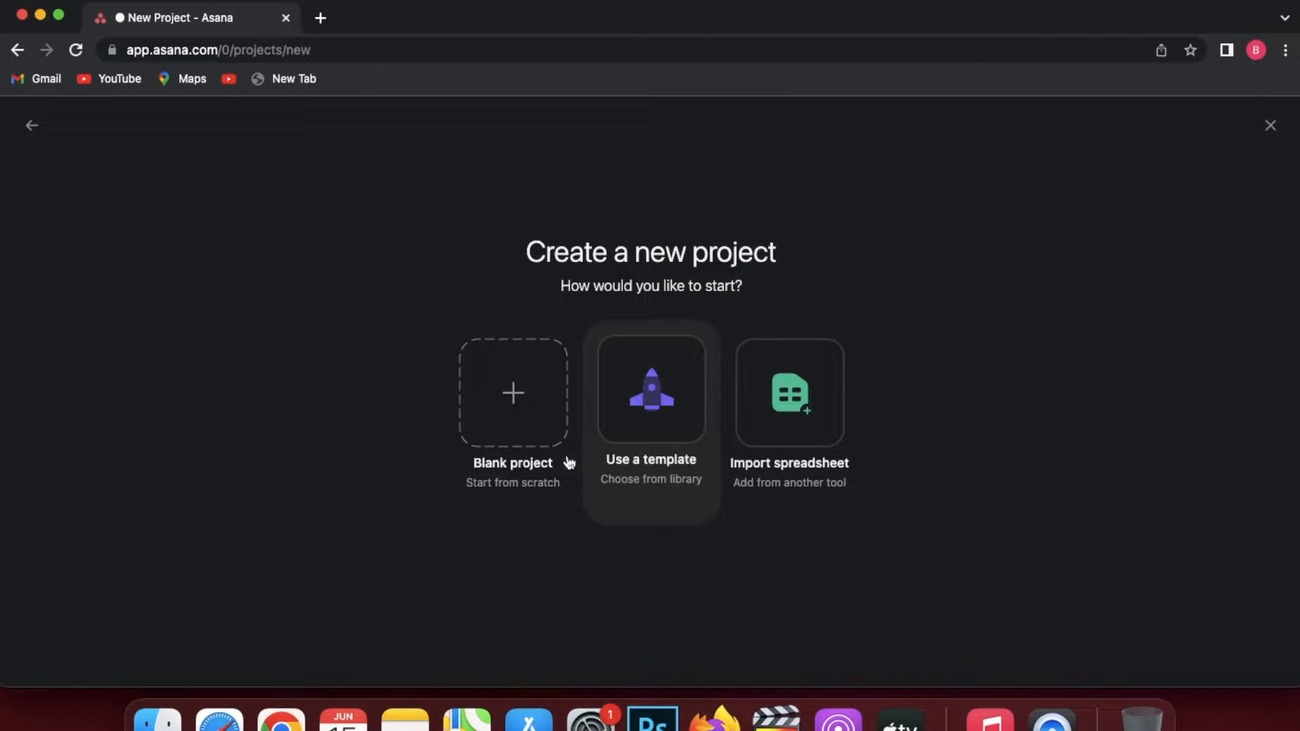
left_click(534, 445)
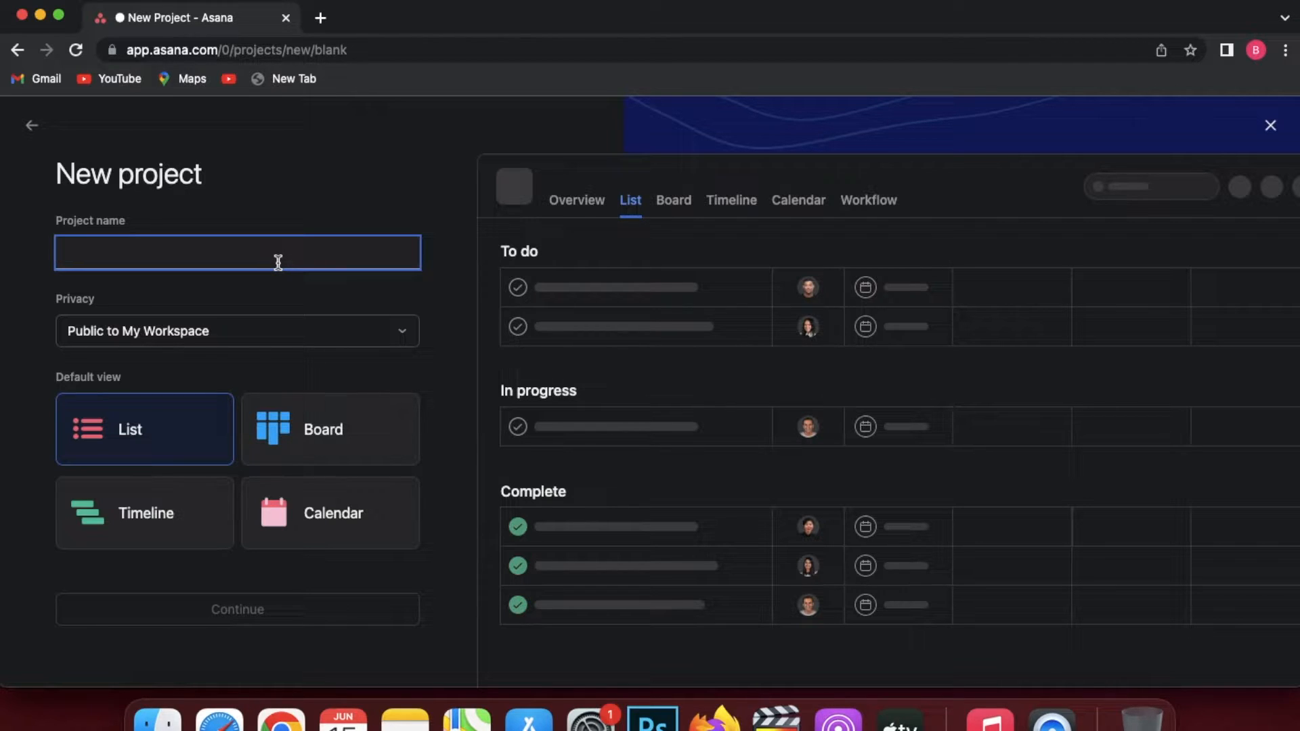
Name the new project "Cashcow Channel" and make it private to project members.
type("Cashcow channel")
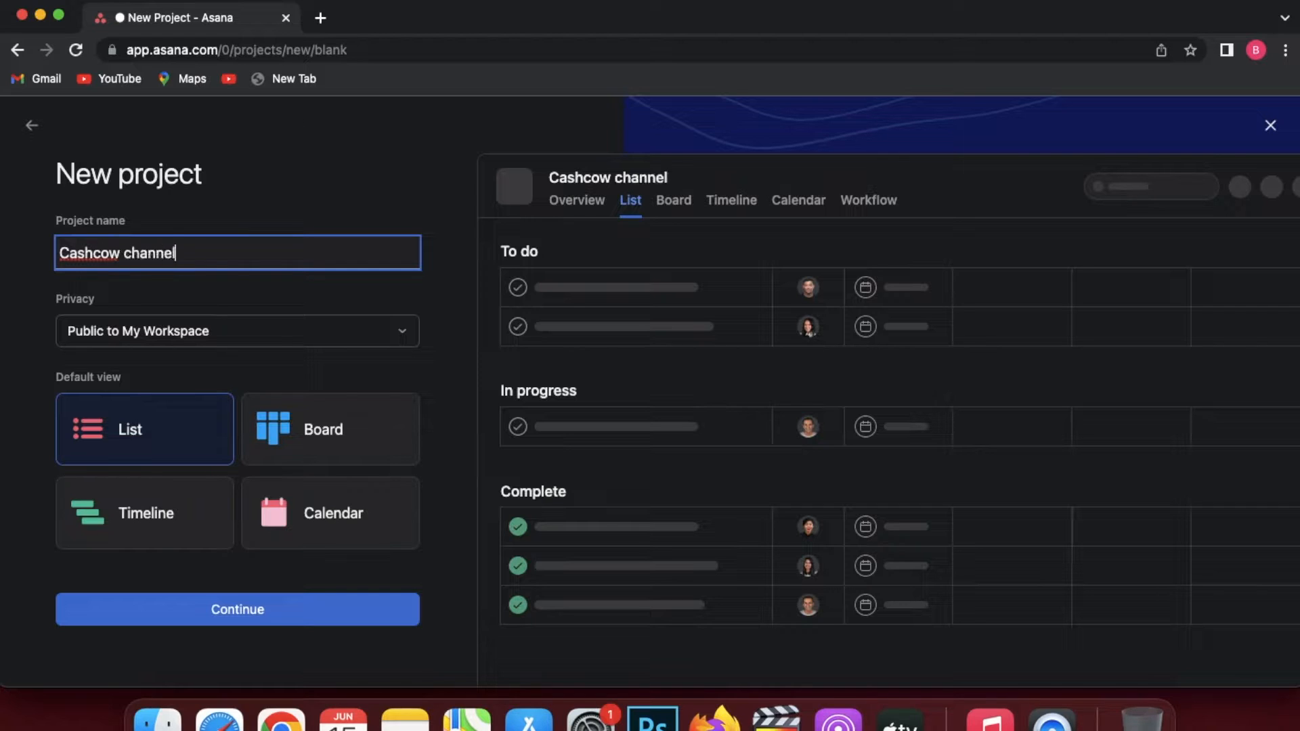
left_click(259, 350)
left_click(293, 404)
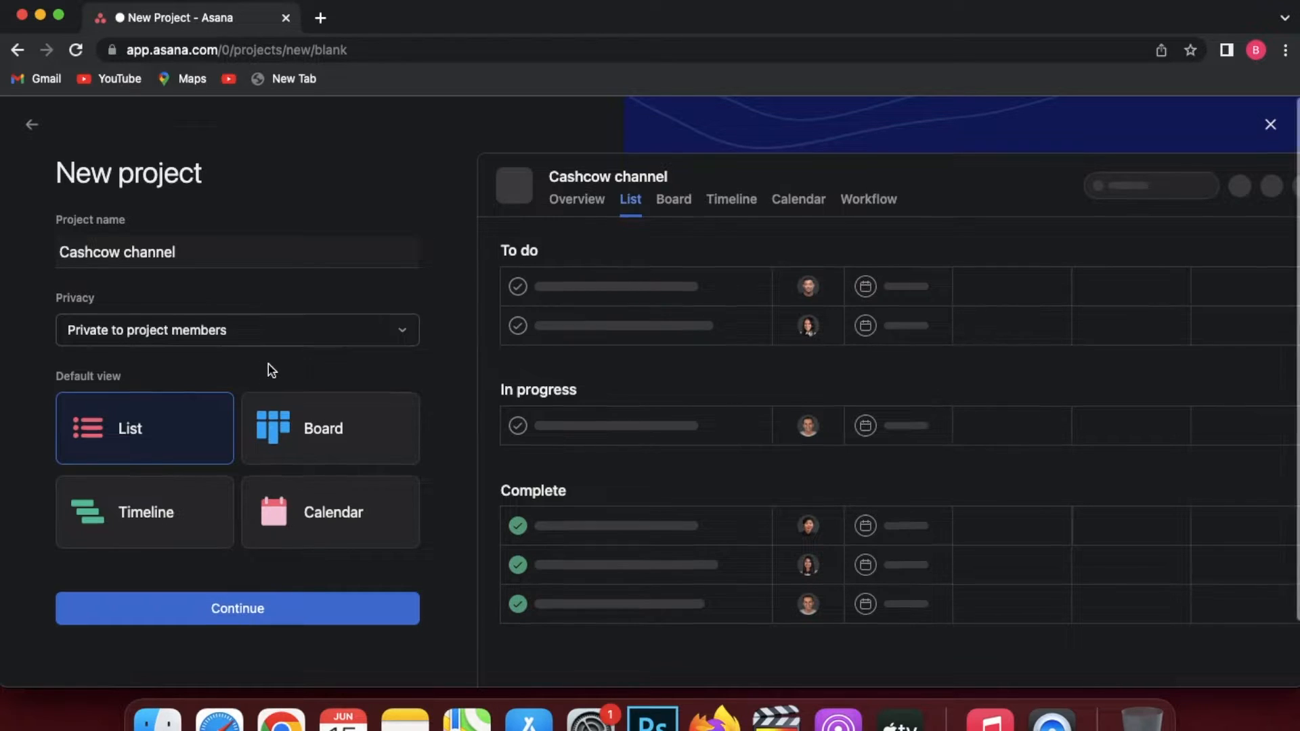
scroll(271, 369, "down", 1)
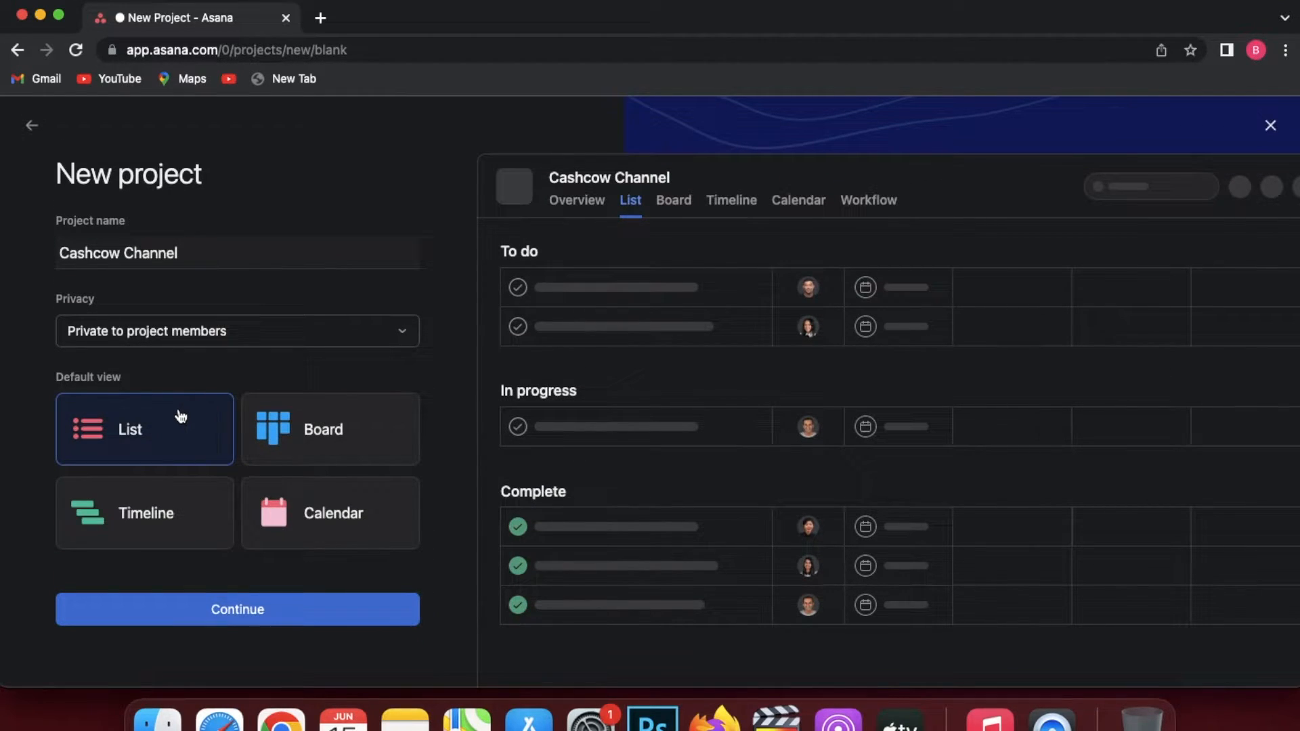
Preview the Board, Timeline and Calendar layouts, choose Board as the default view and create the project to start adding tasks.
left_click(342, 432)
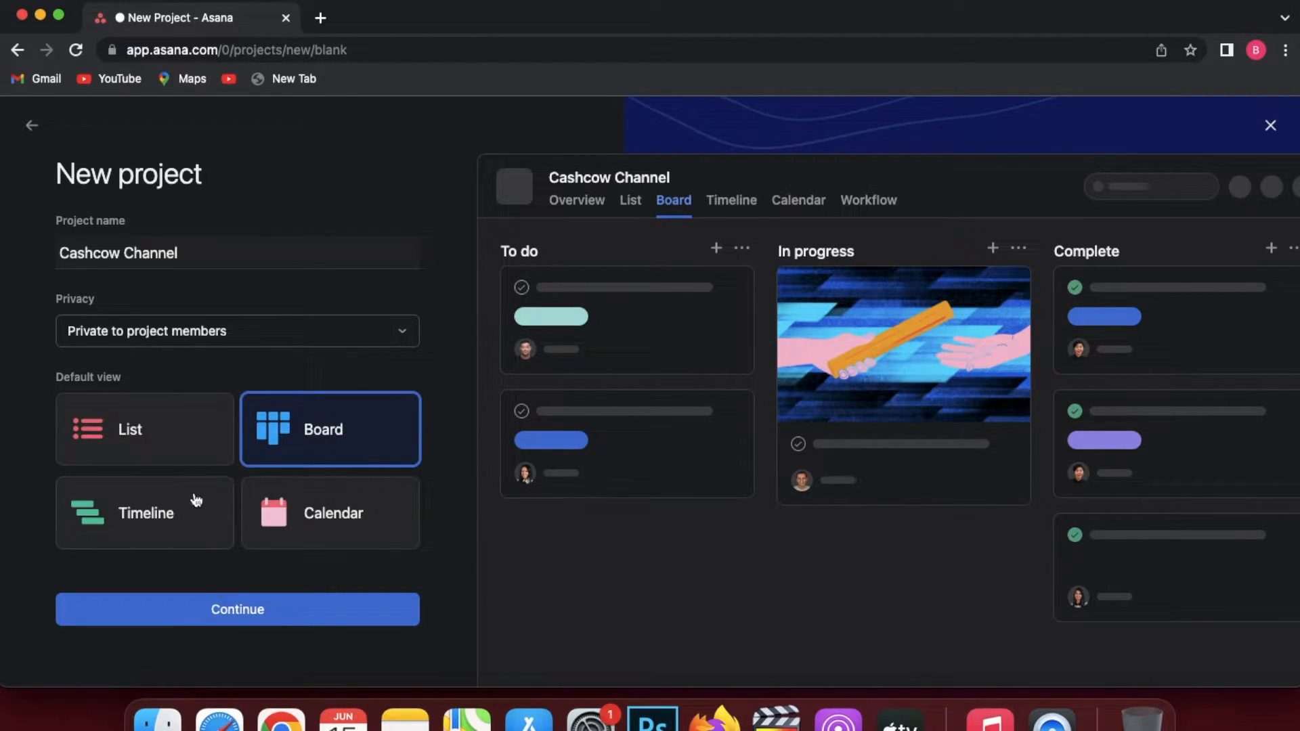
left_click(169, 515)
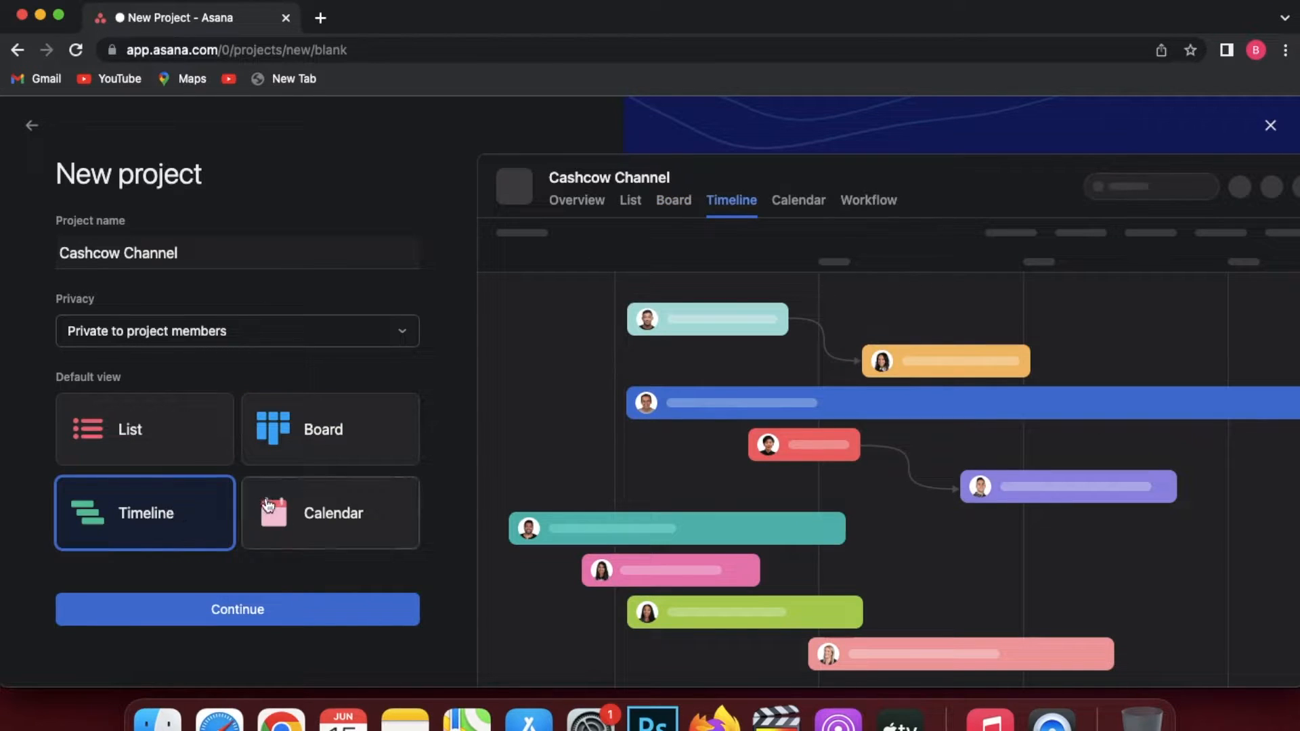
left_click(296, 516)
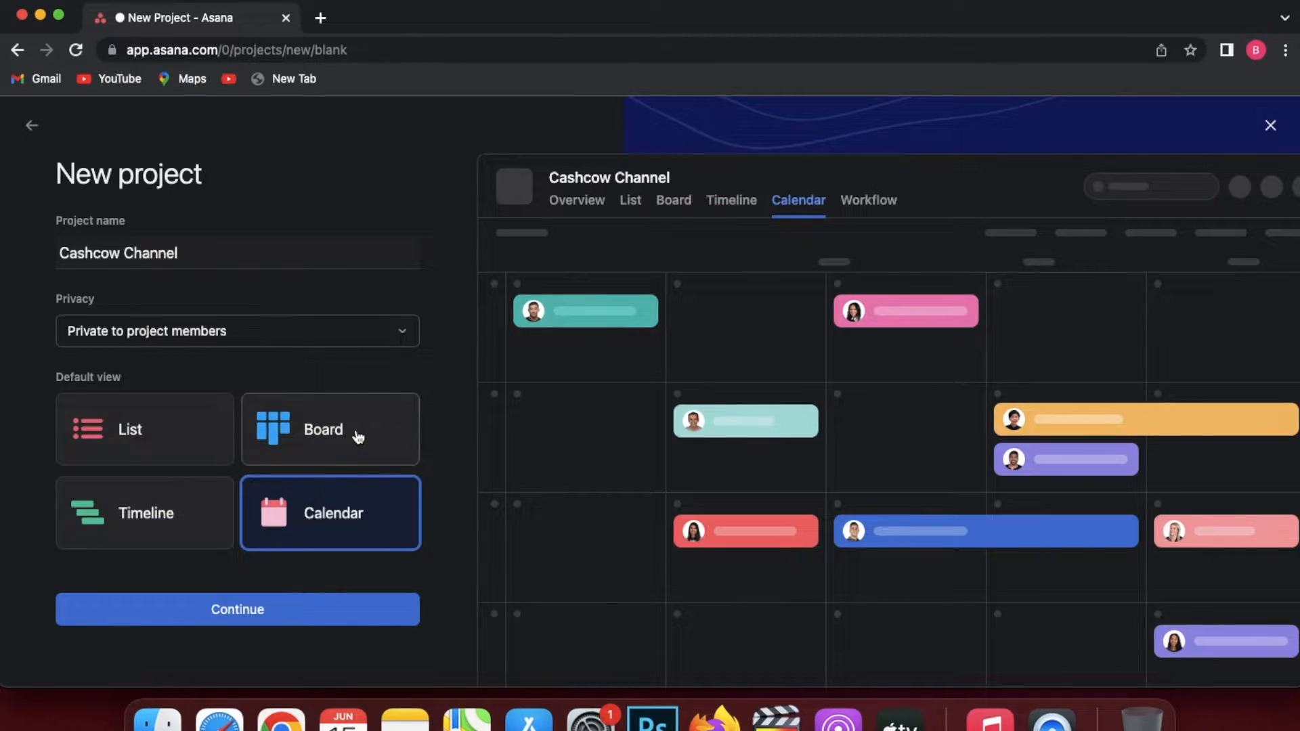
left_click(357, 436)
left_click(283, 619)
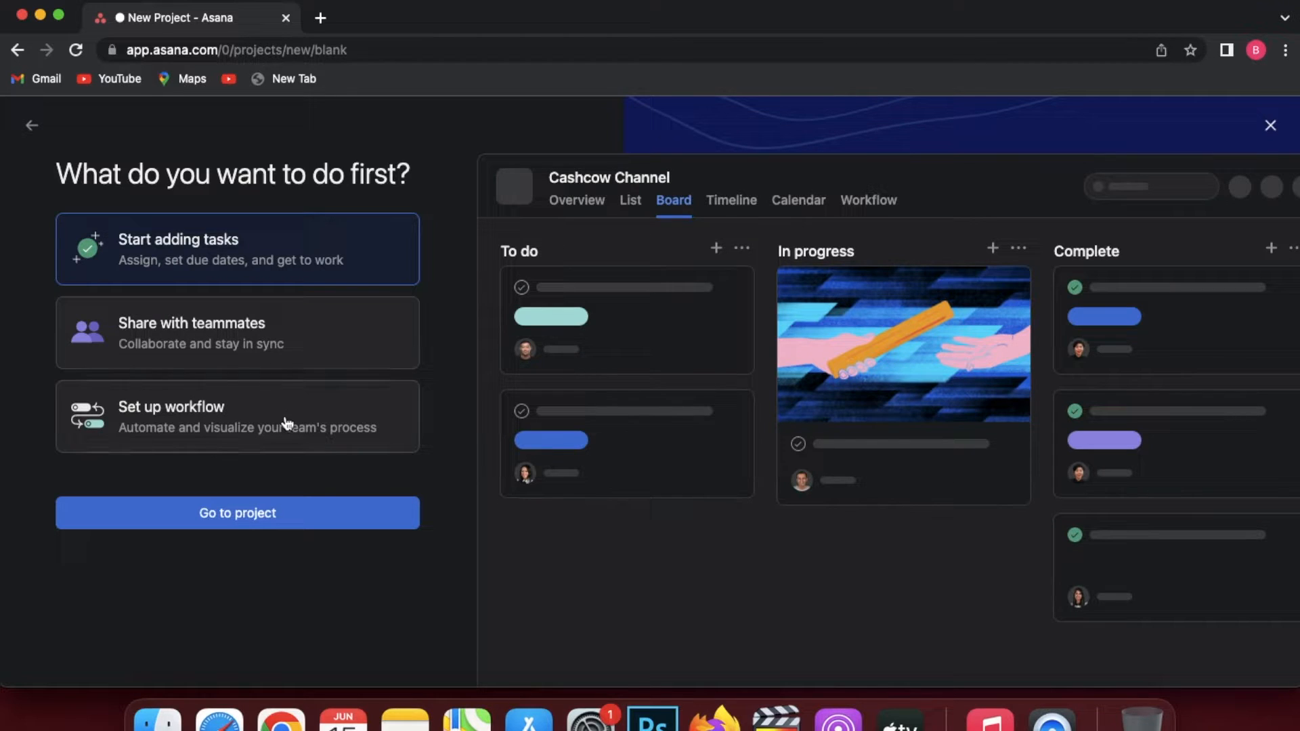
left_click(270, 514)
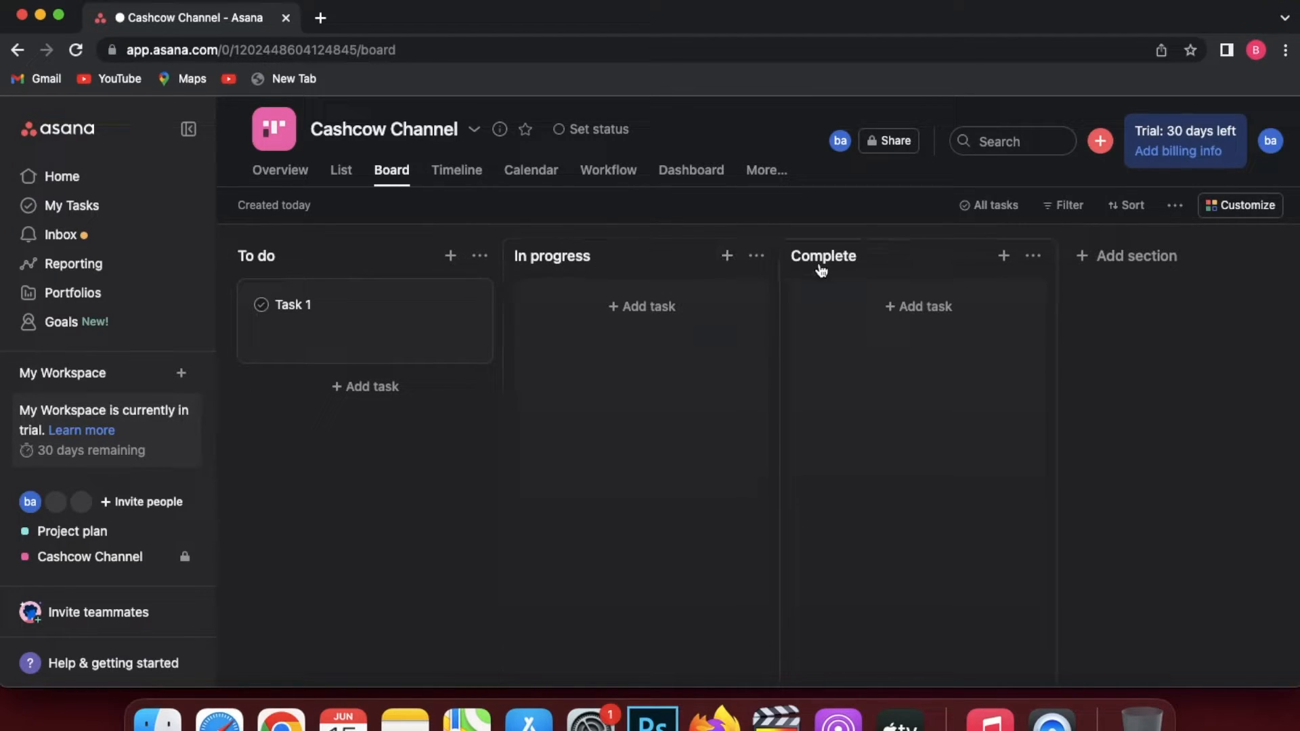
scroll(1088, 253, "right", 1)
scroll(1088, 254, "left", 1)
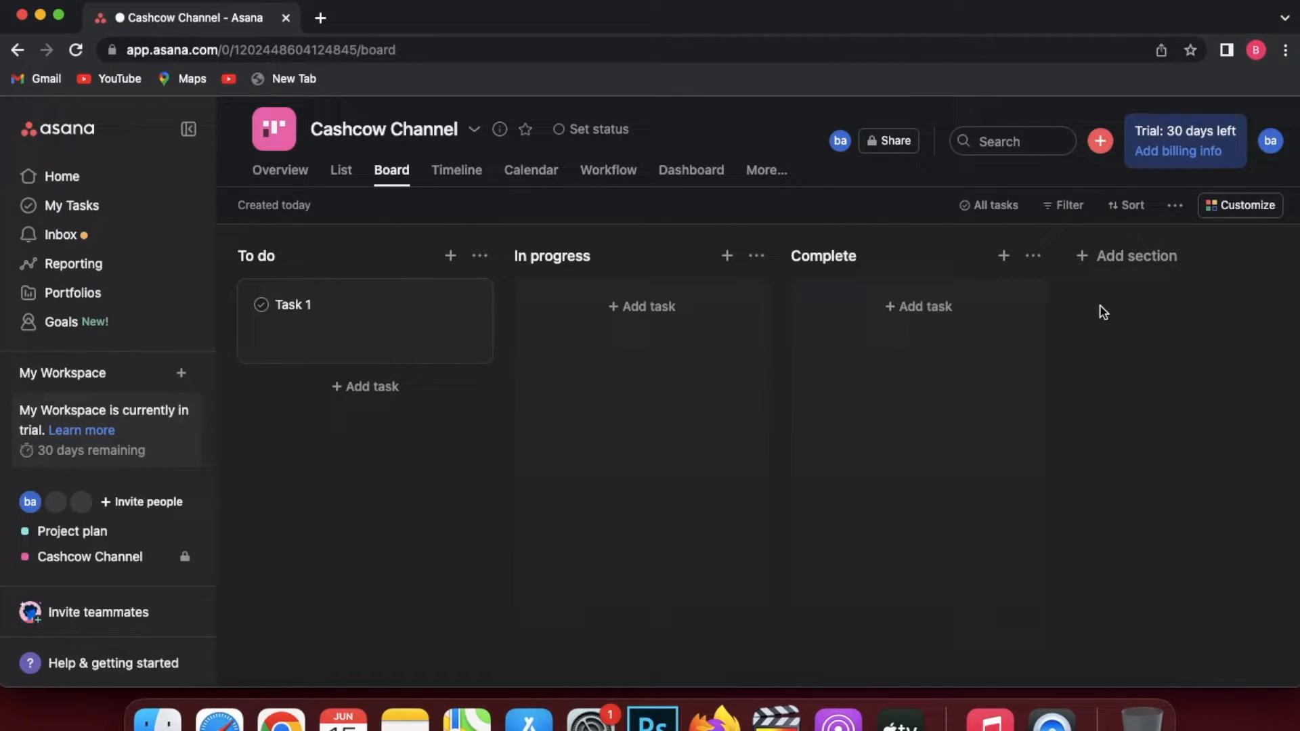
left_click(479, 255)
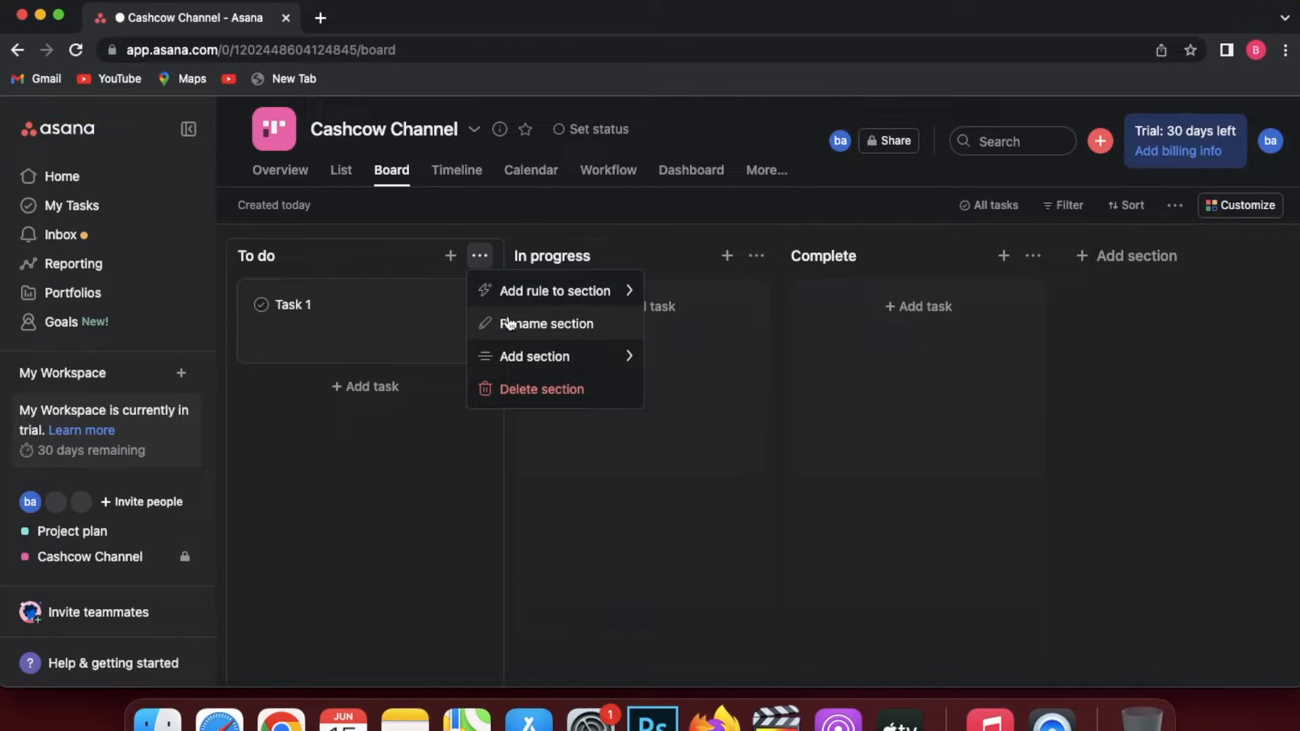
left_click(510, 325)
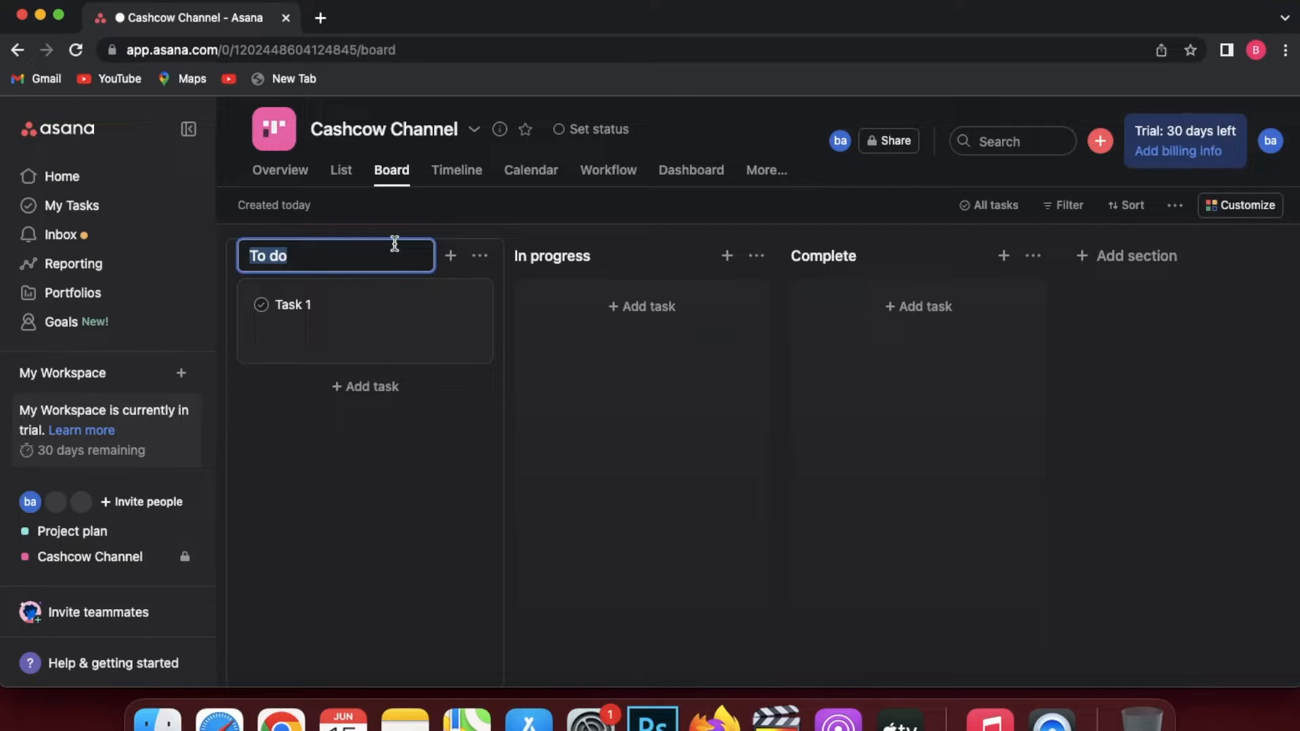
Add a section named "Review" at the end of the Cashcow Channel board.
left_click(1090, 256)
type("Re")
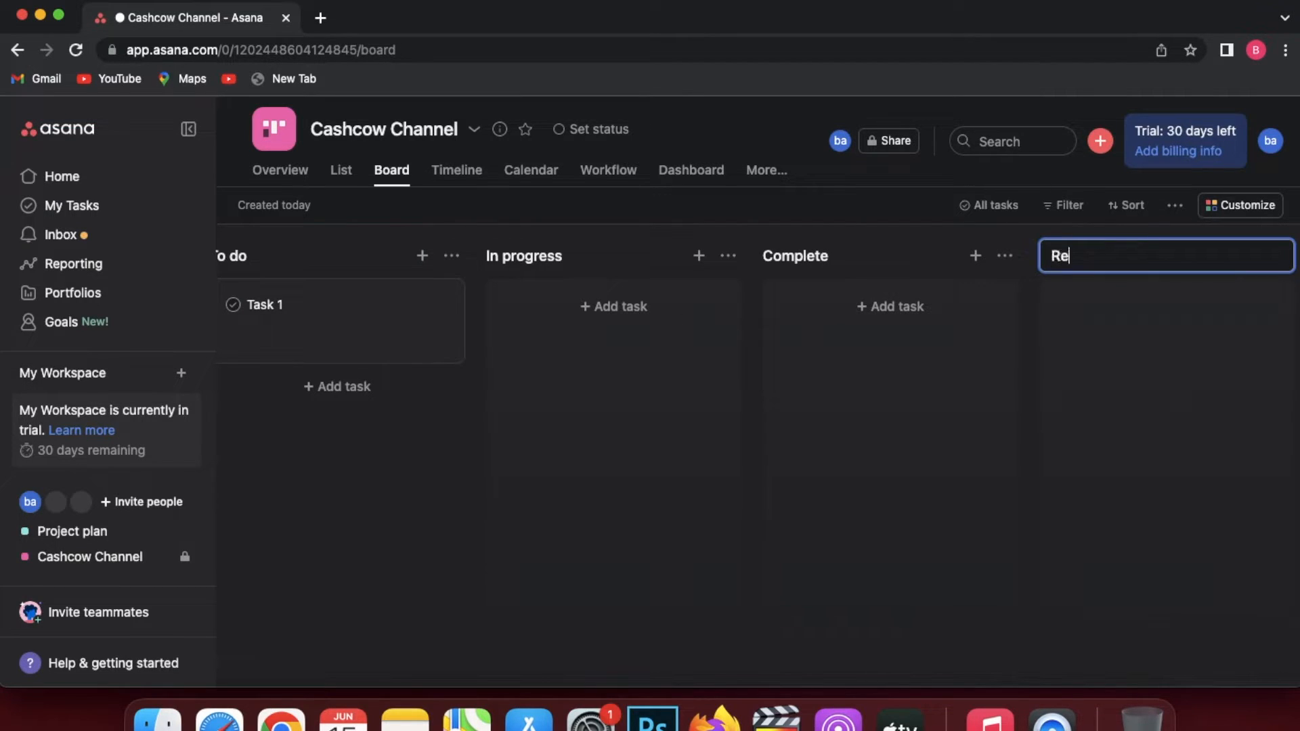
type("view")
key("Return")
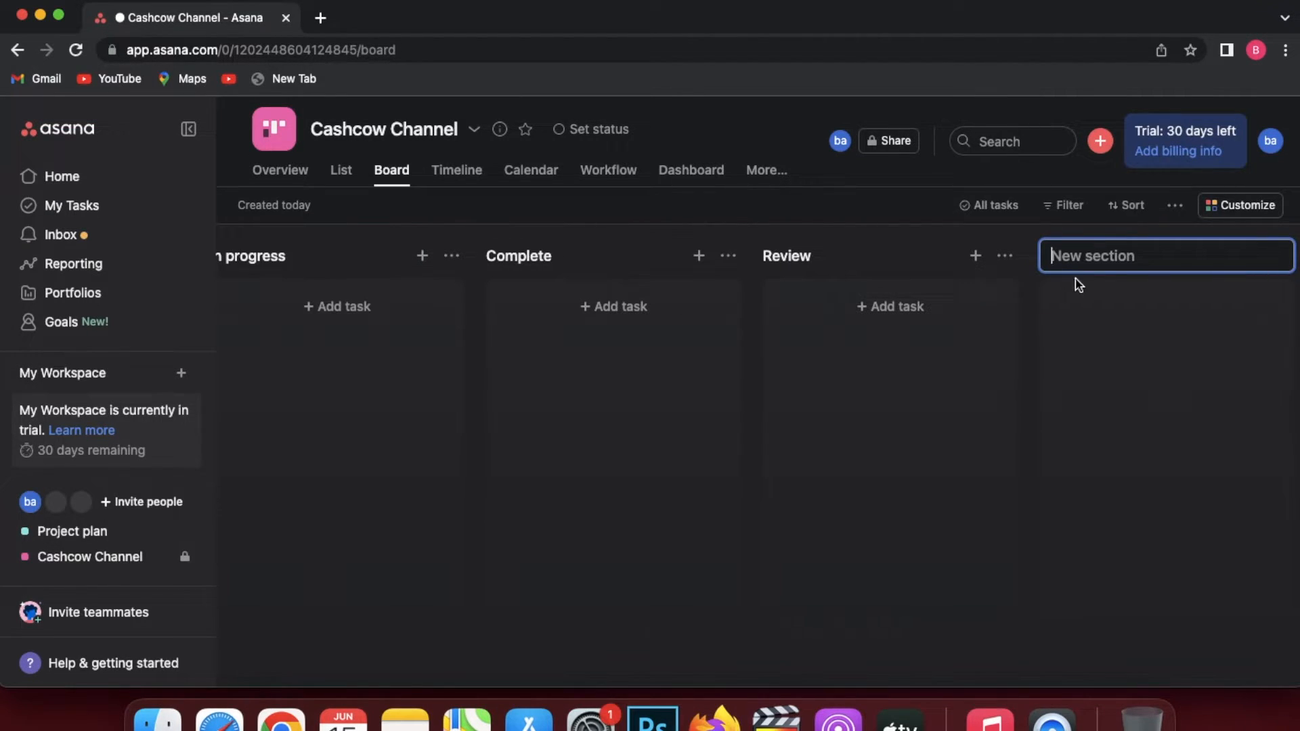
left_click(701, 405)
Rename the To do section as "Videos ideas".
left_click(409, 254)
key("BackSpace")
key("BackSpace")
key("BackSpace")
key("BackSpace")
key("BackSpace")
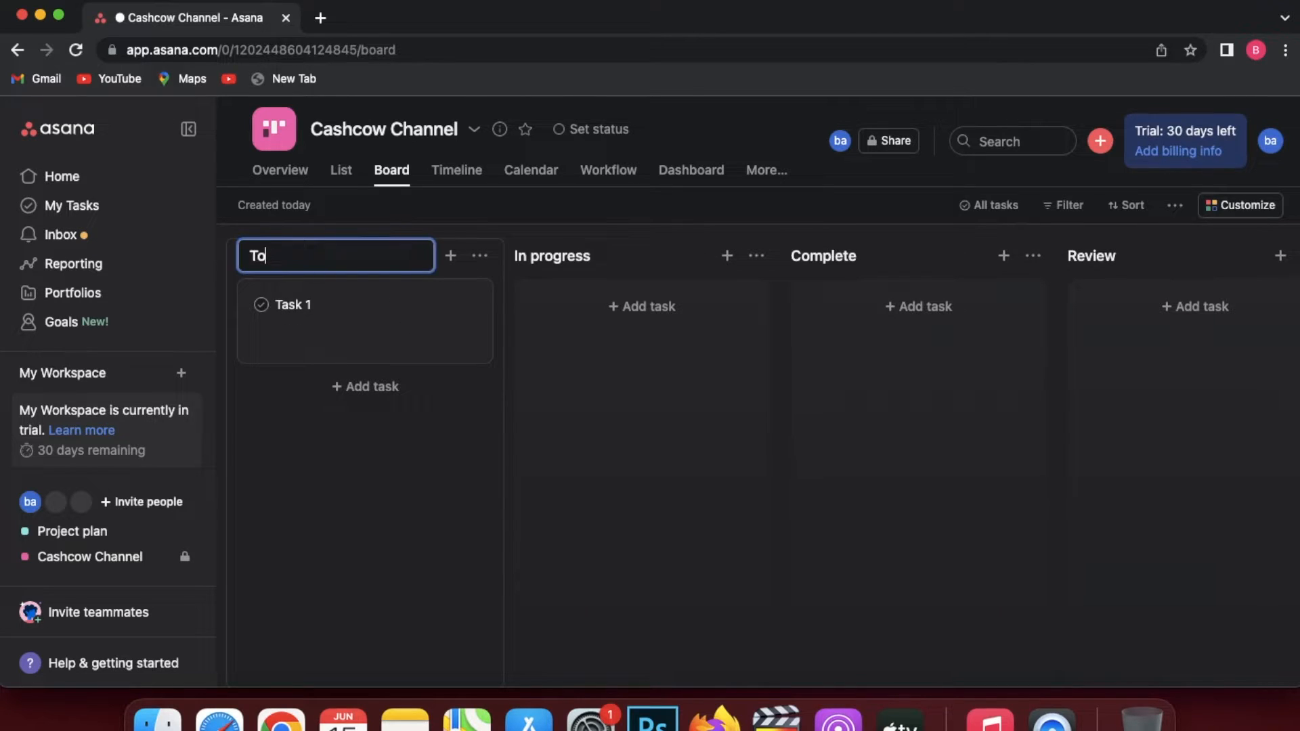
type("Videos ideas")
scroll(1227, 260, "right", 3)
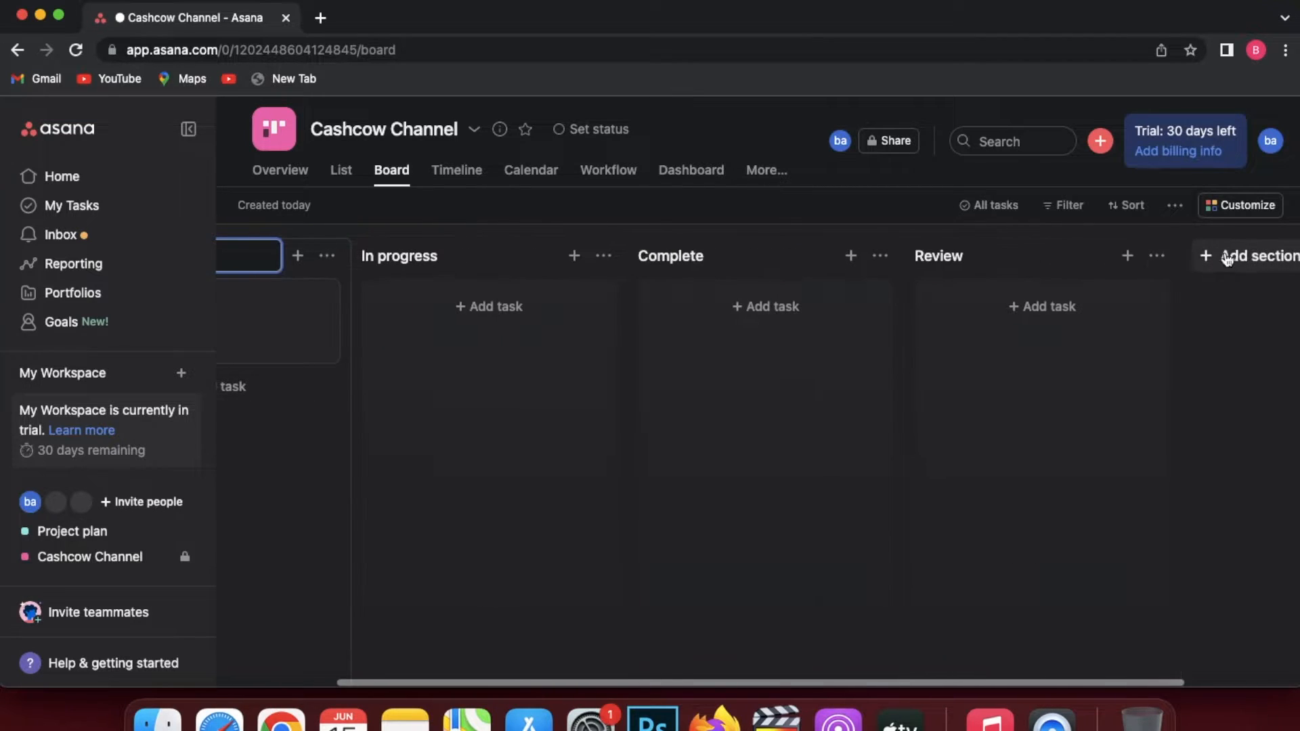
Add a section named "scripts" to the board and place it directly after Videos ideas.
left_click(1227, 259)
type("scripts'")
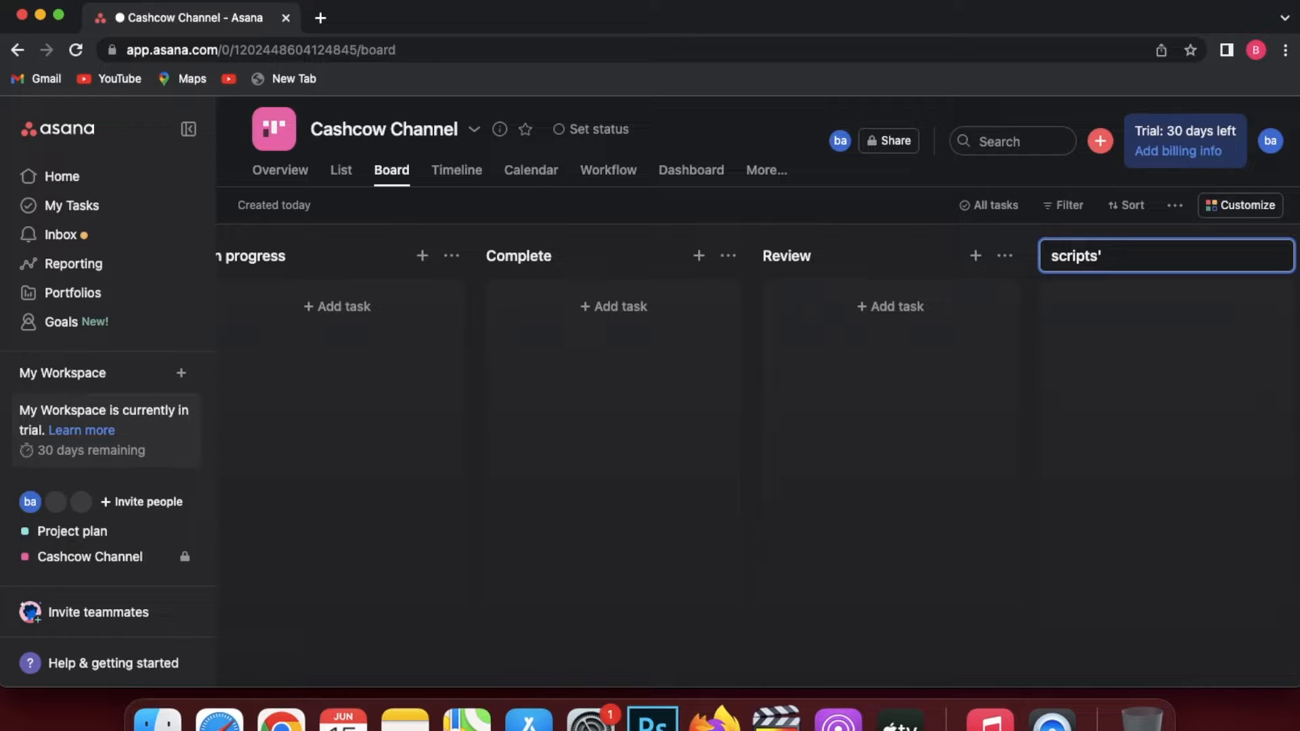
key("Return")
left_click_drag(1106, 296, 340, 281)
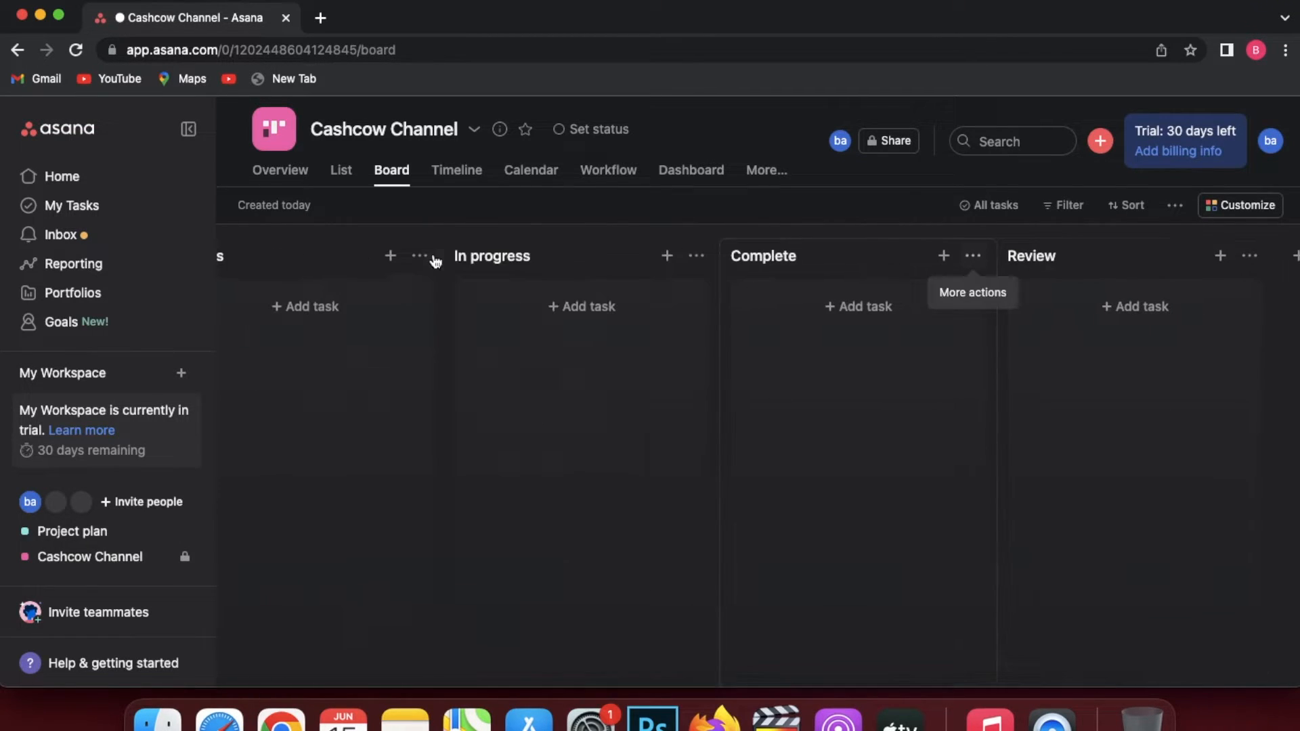
Rename the In progress section as "Videos In progress".
left_click(557, 258)
left_click(465, 256)
type("Videos i")
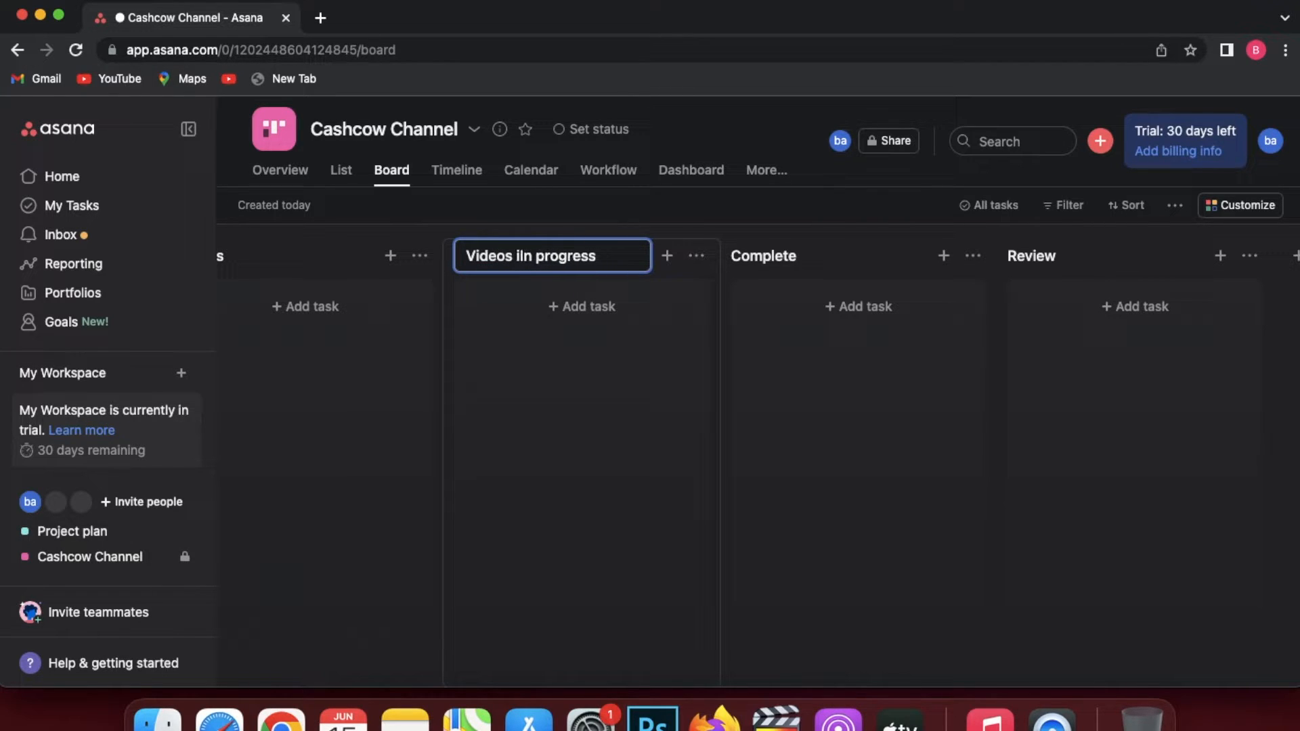
scroll(366, 372, "left", 3)
scroll(408, 384, "left", 2)
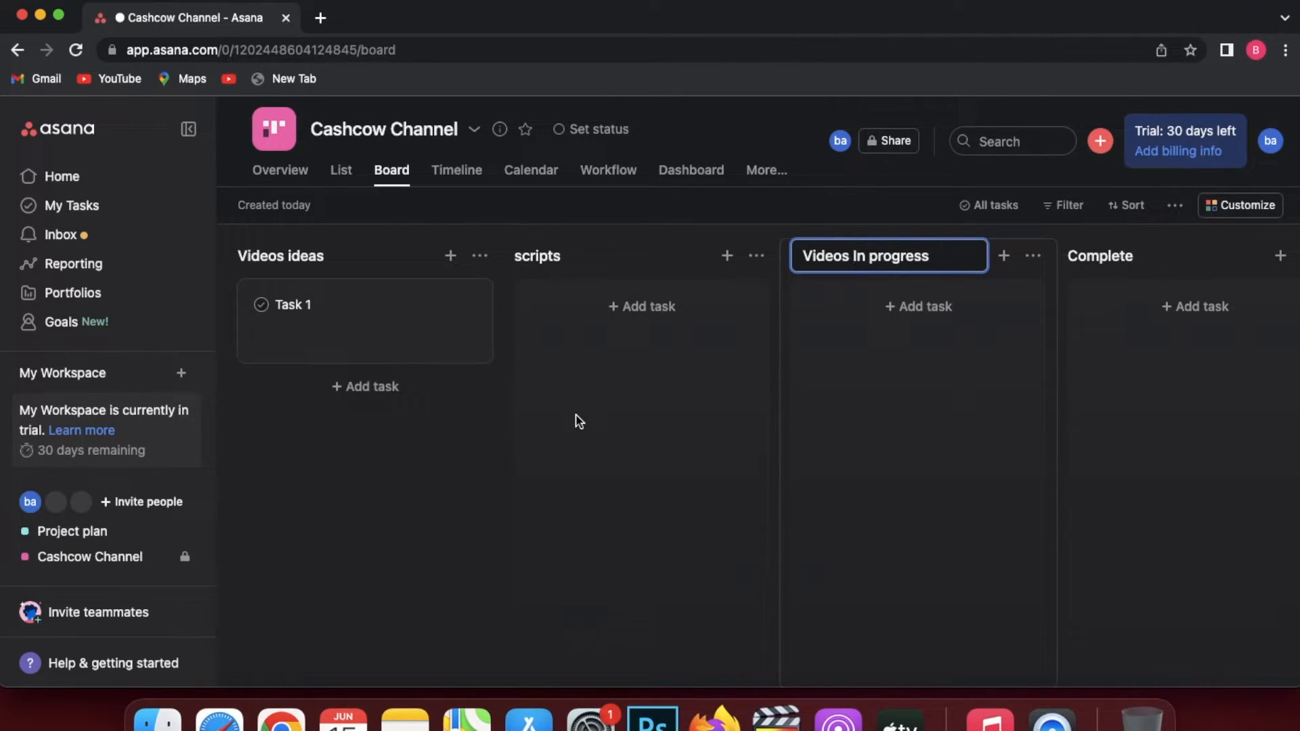
Add a task named "Top 10 richest people on earth" to the Videos ideas section.
left_click(396, 384)
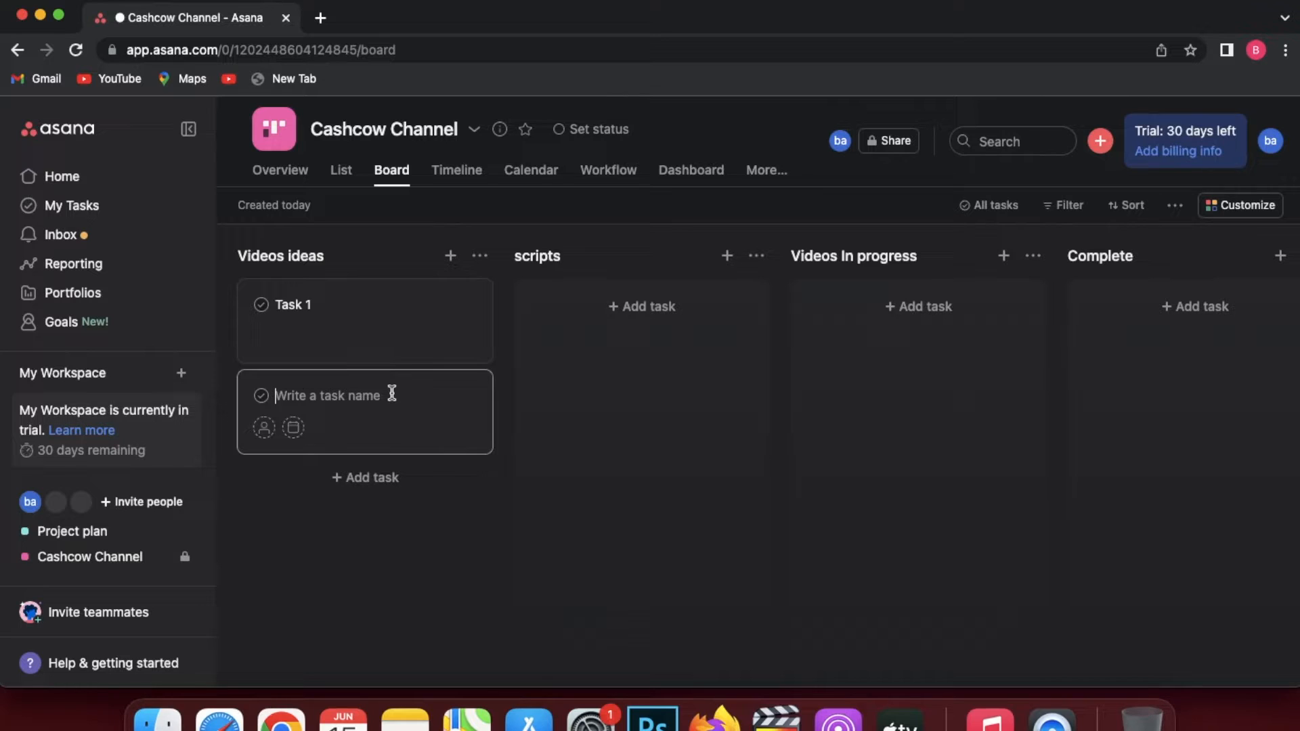
type("T")
type("10 richest people on earth")
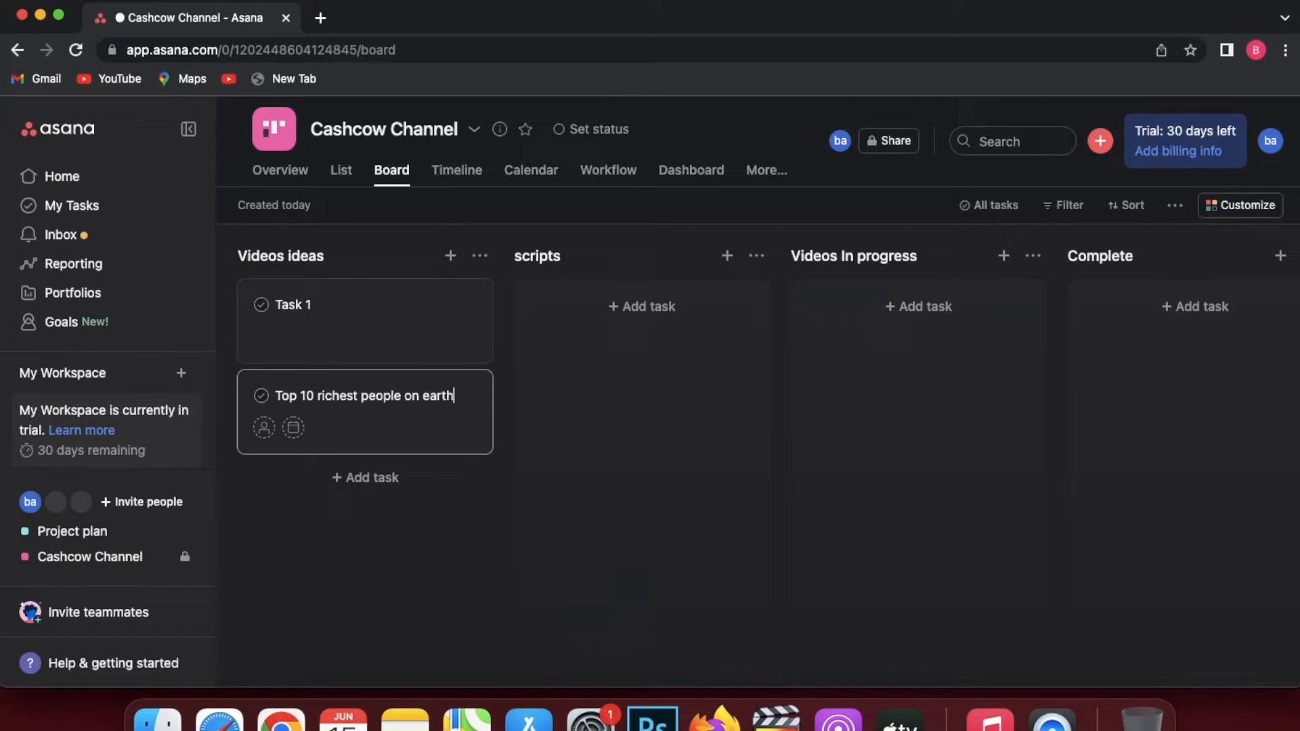
key("Return")
Open the "Top 10 richest people on earth" task and examine its due date, project, dependencies, description and comment fields.
left_click(348, 409)
scroll(791, 436, "down", 3)
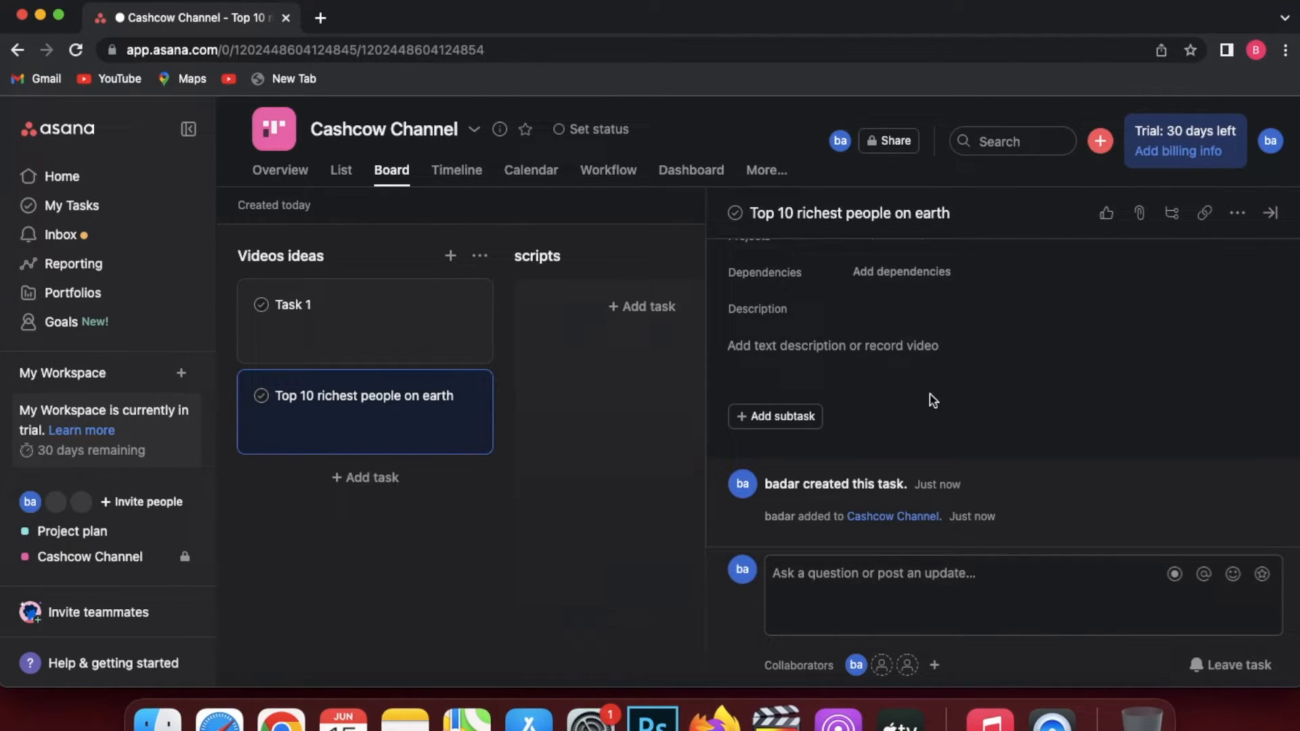
scroll(933, 401, "up", 2)
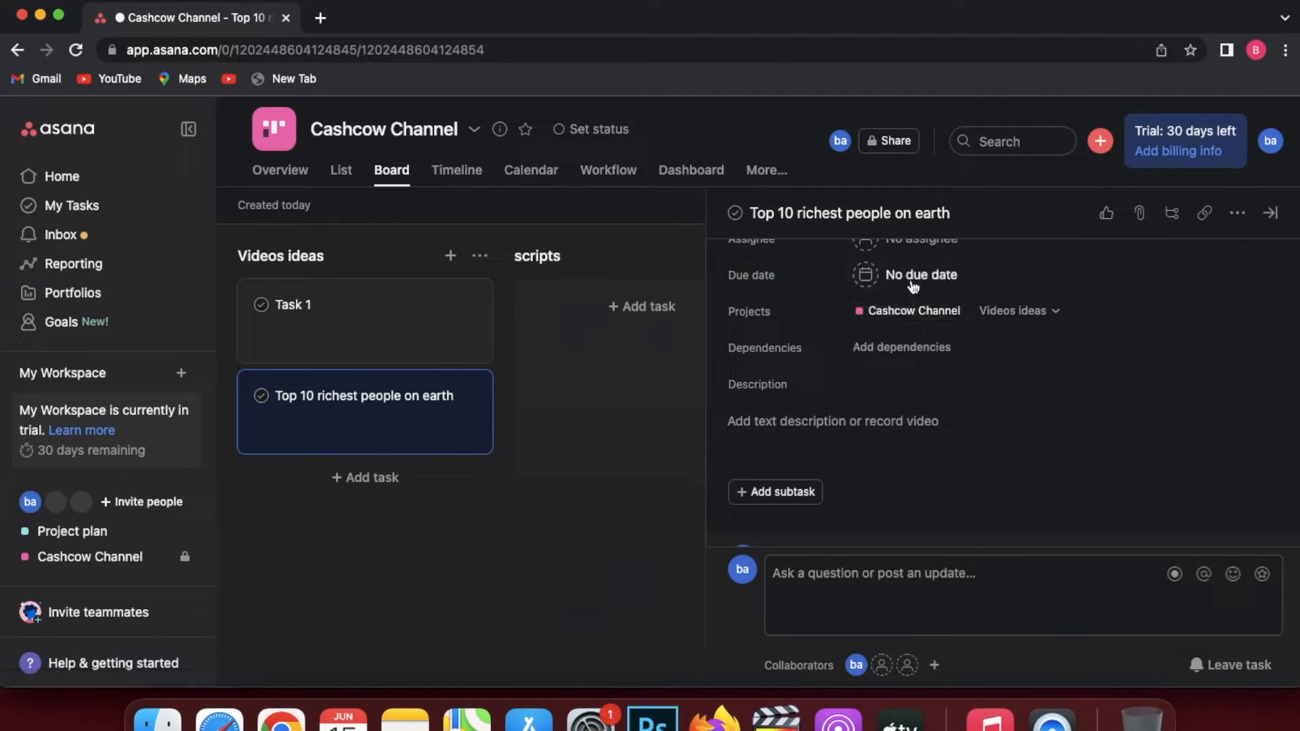
scroll(914, 286, "up", 2)
scroll(915, 286, "down", 2)
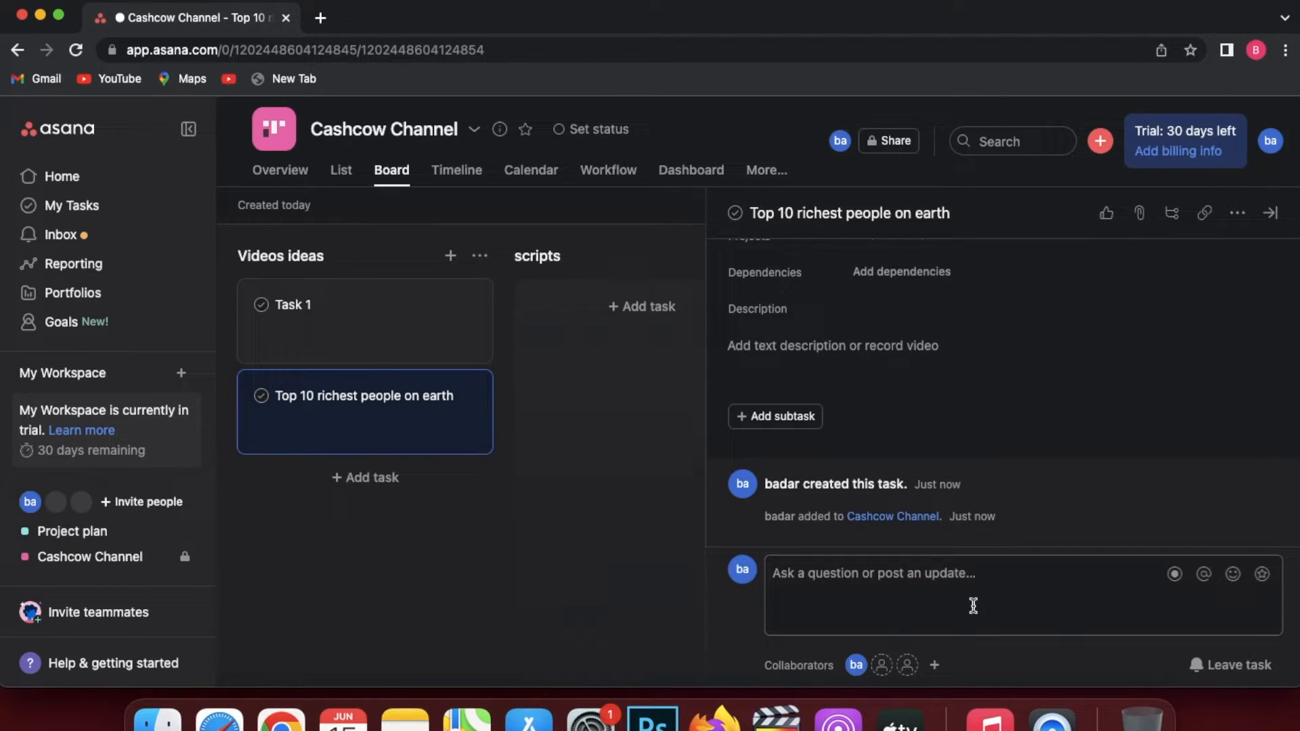
scroll(974, 606, "up", 2)
scroll(974, 606, "right", 1)
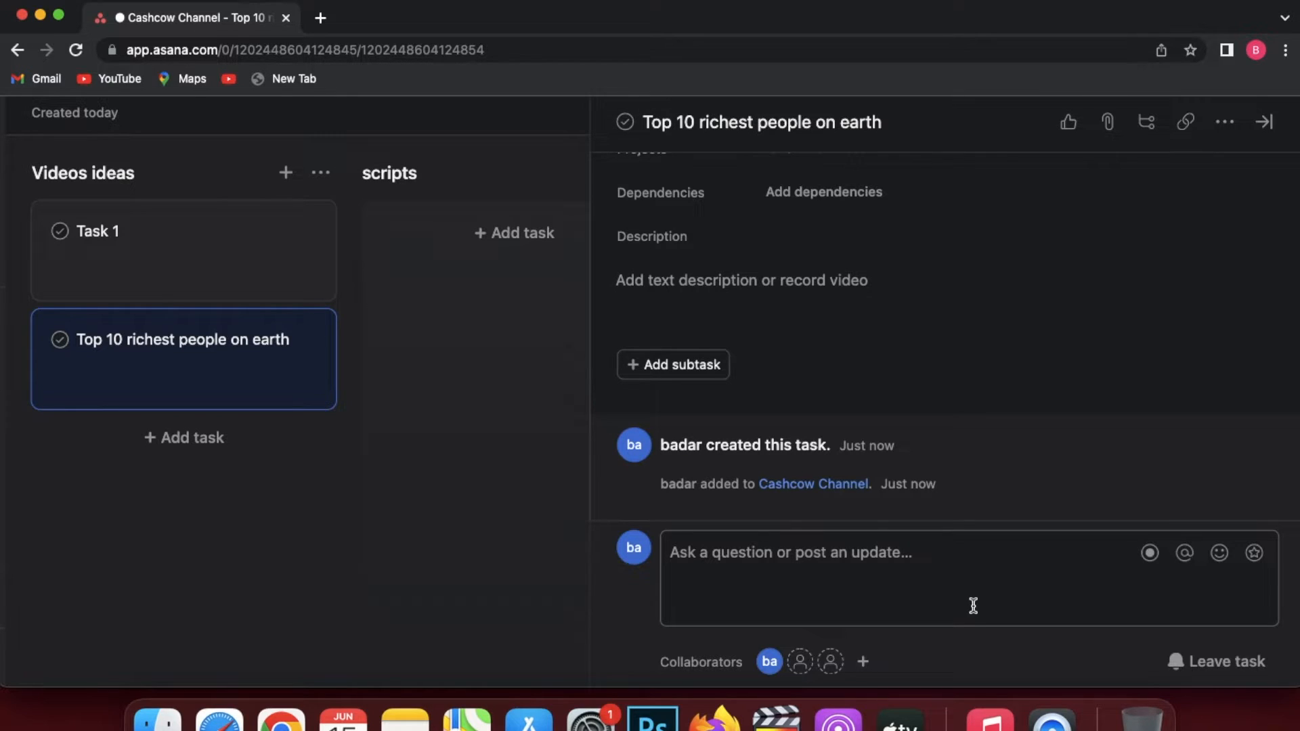
scroll(974, 607, "down", 2)
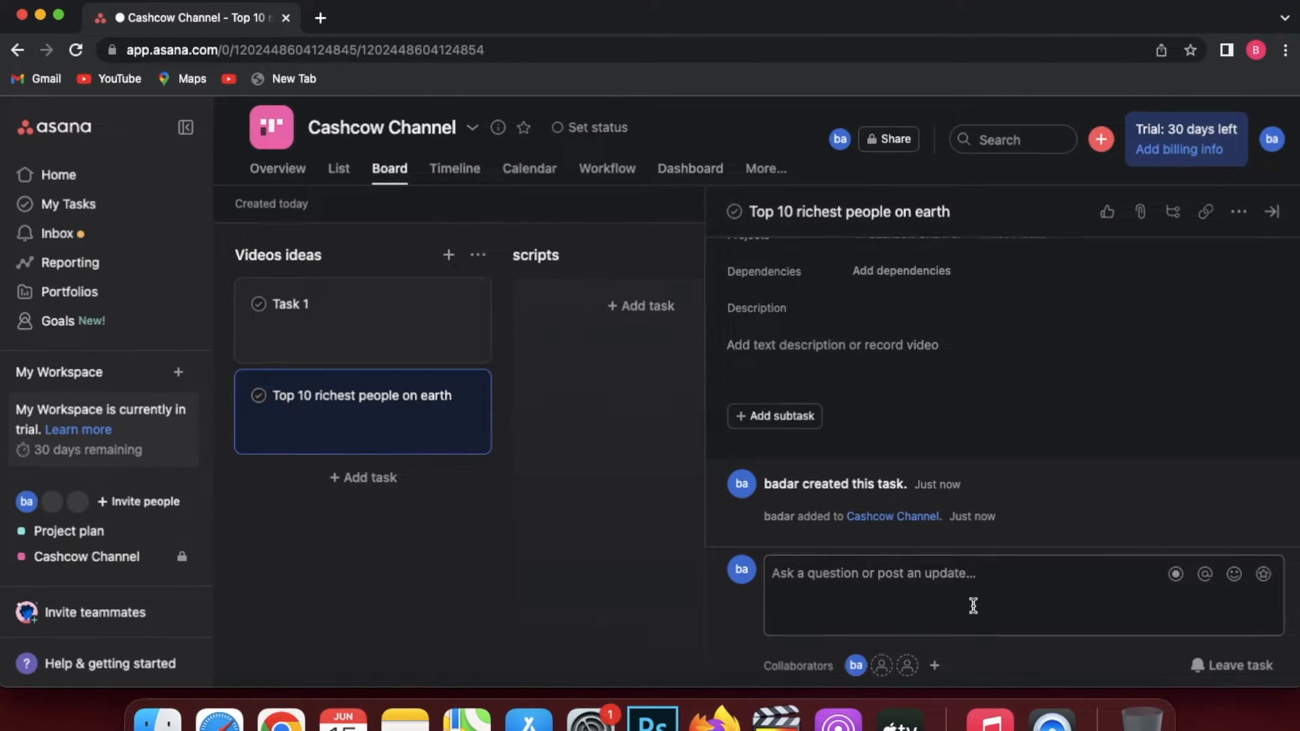
Explore the task's subtask, description and file attachment options.
left_click(777, 416)
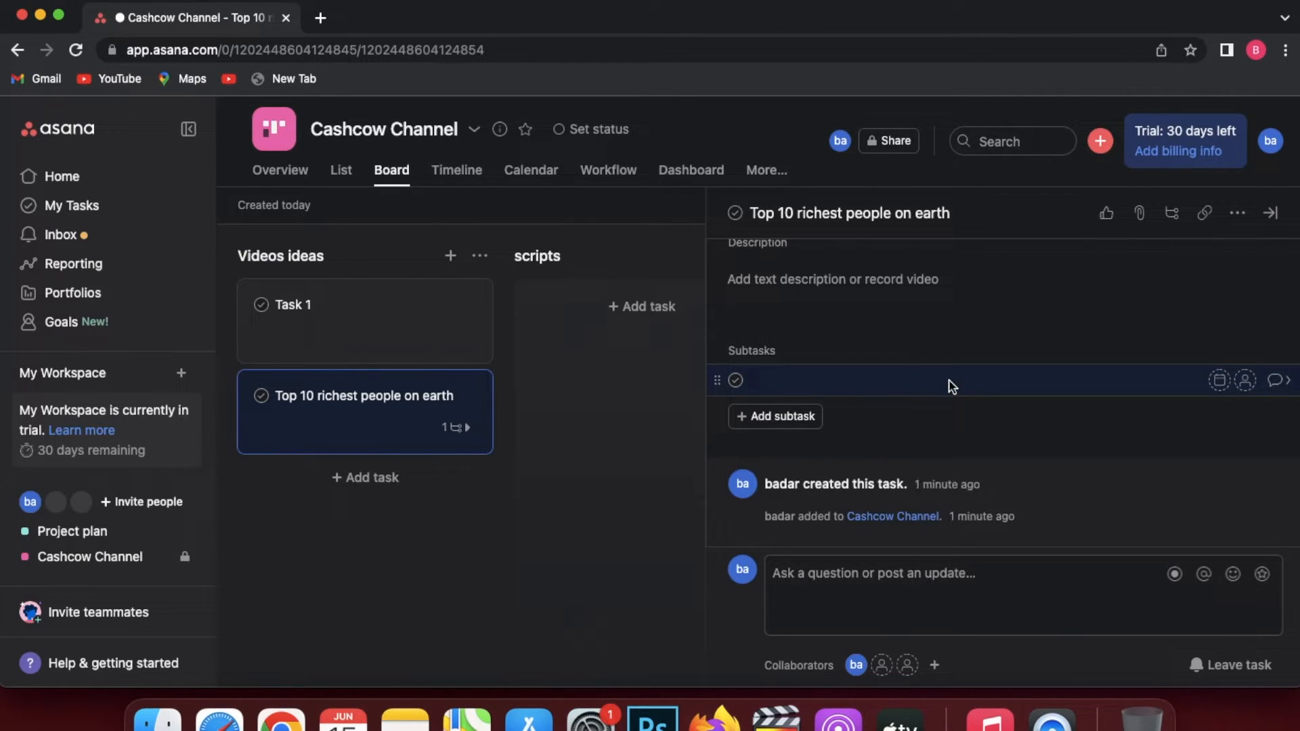
left_click(833, 305)
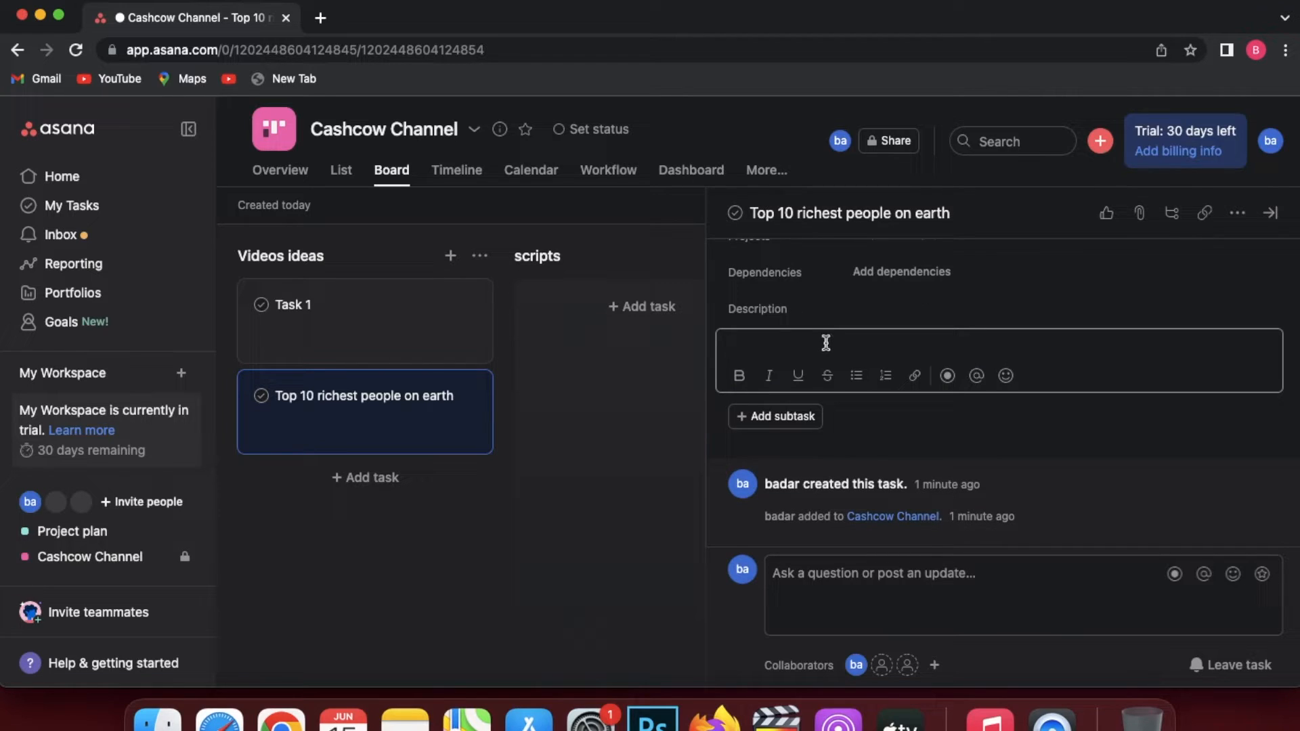
left_click(1141, 215)
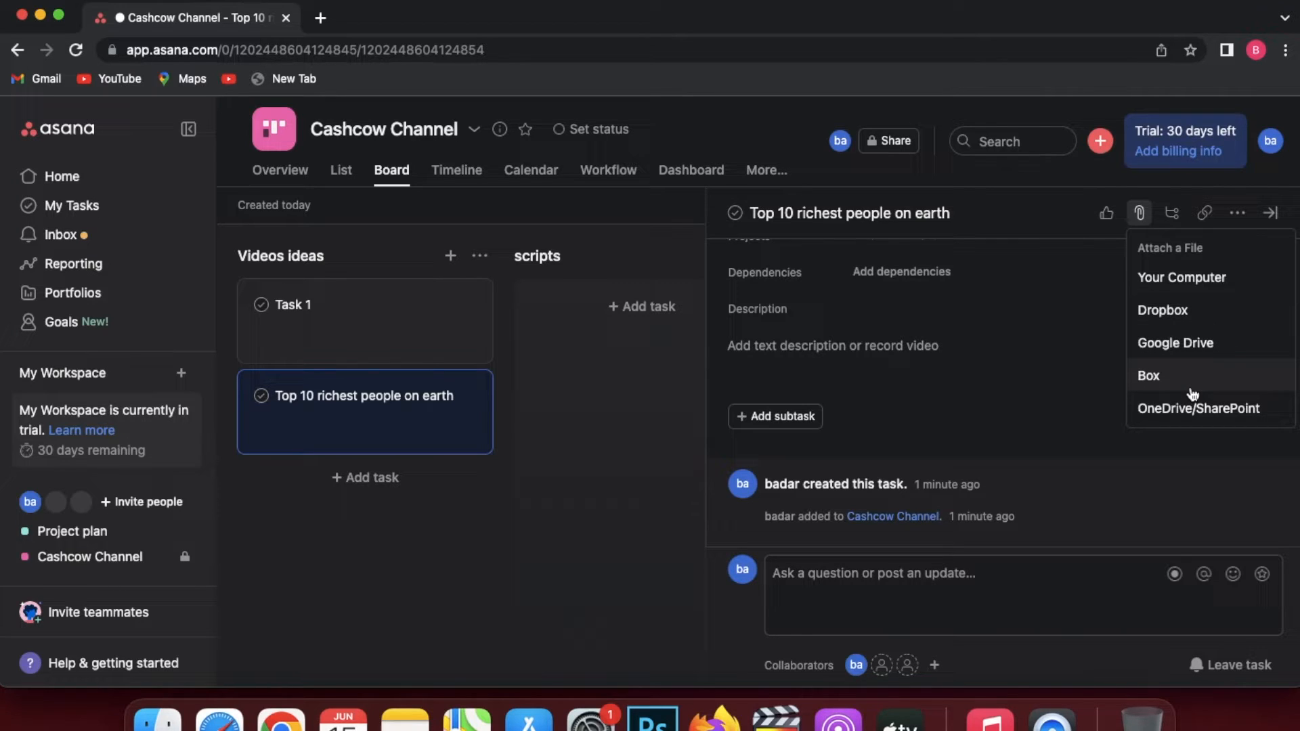
Tag the Videos ideas task with a blue "script done" tag and move it to the top of the scripts section.
left_click(1237, 212)
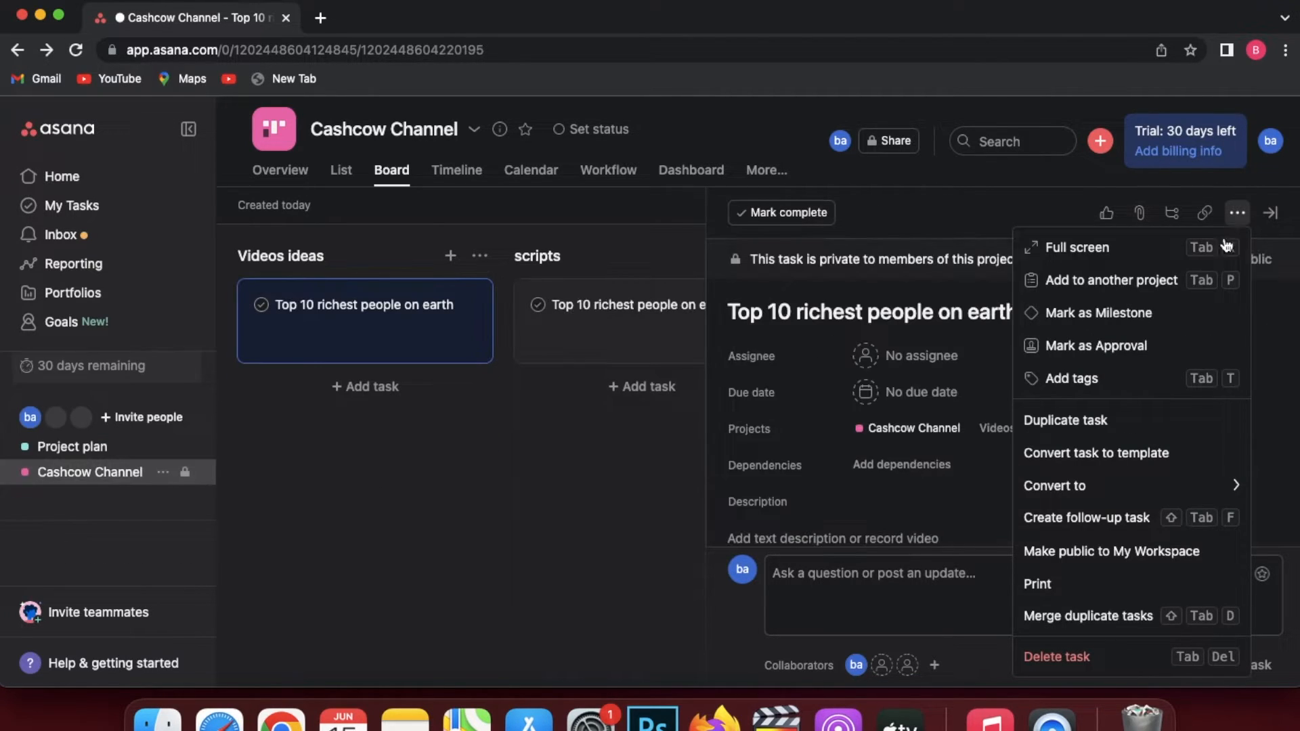
left_click(1079, 395)
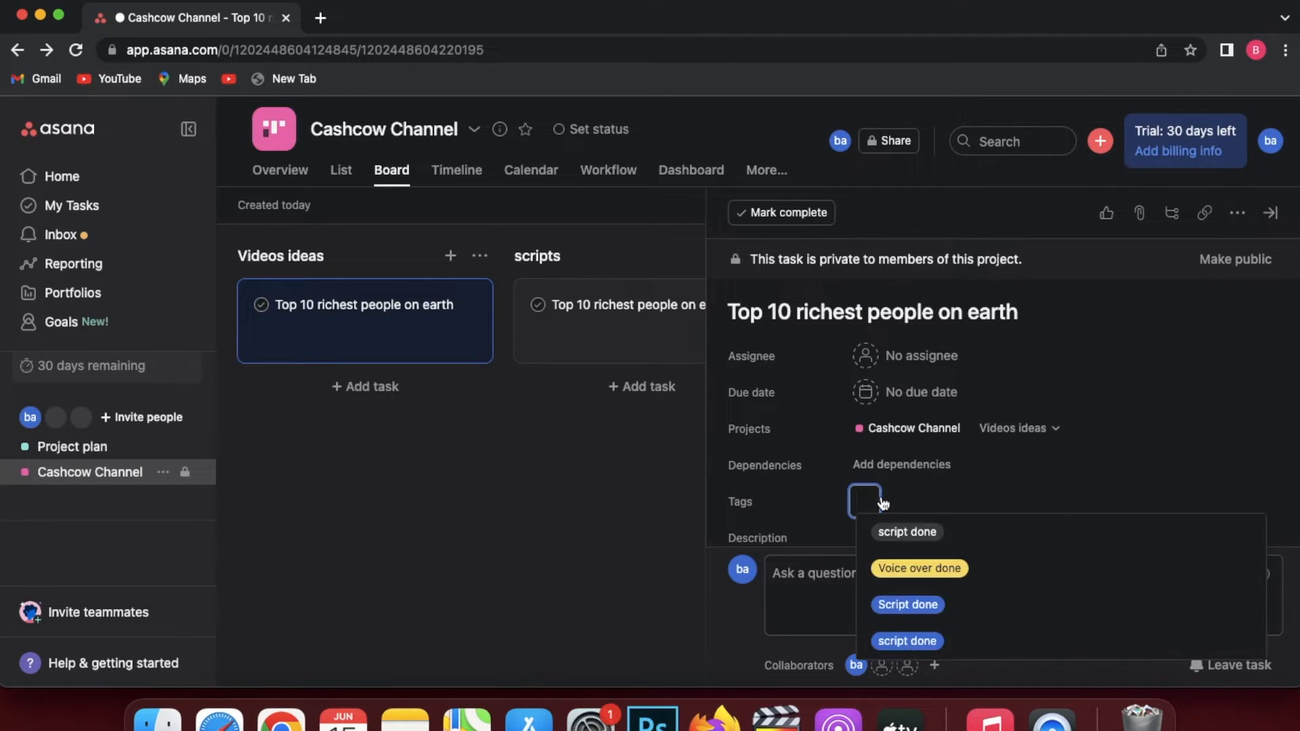
type("script done")
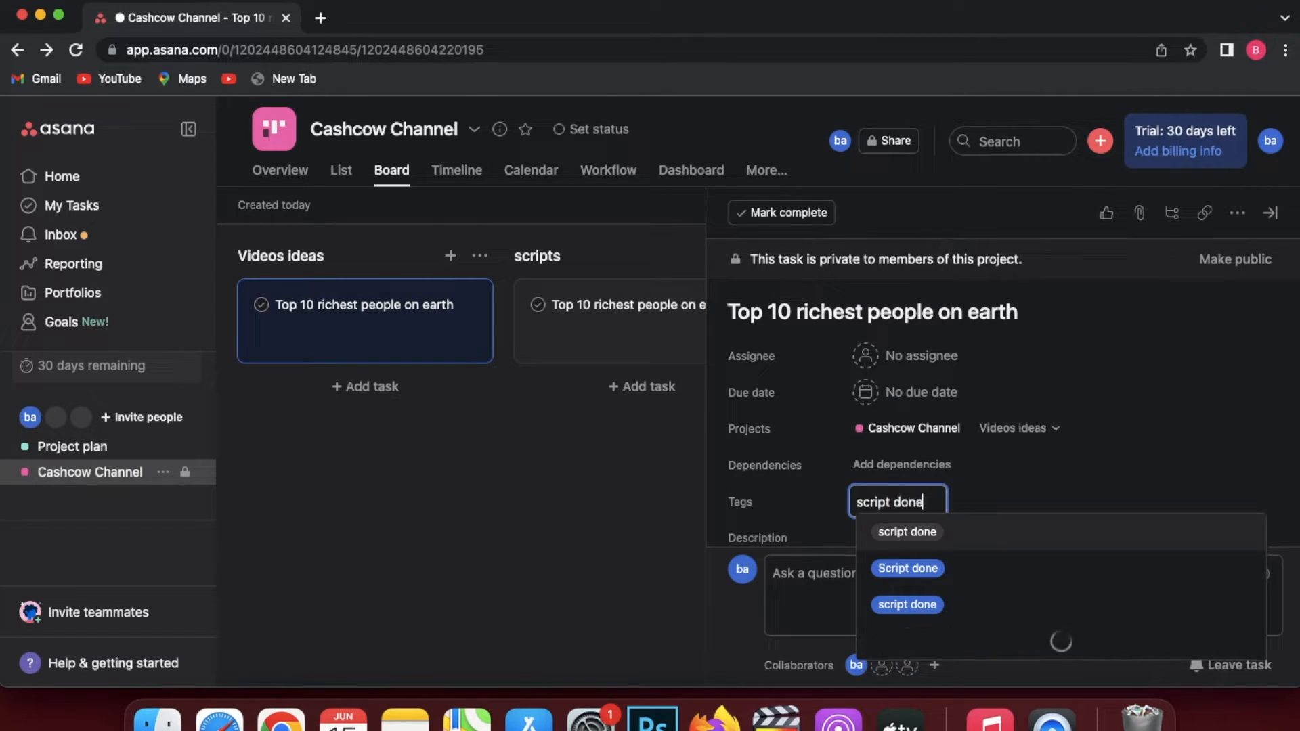
left_click(928, 641)
left_click(849, 585)
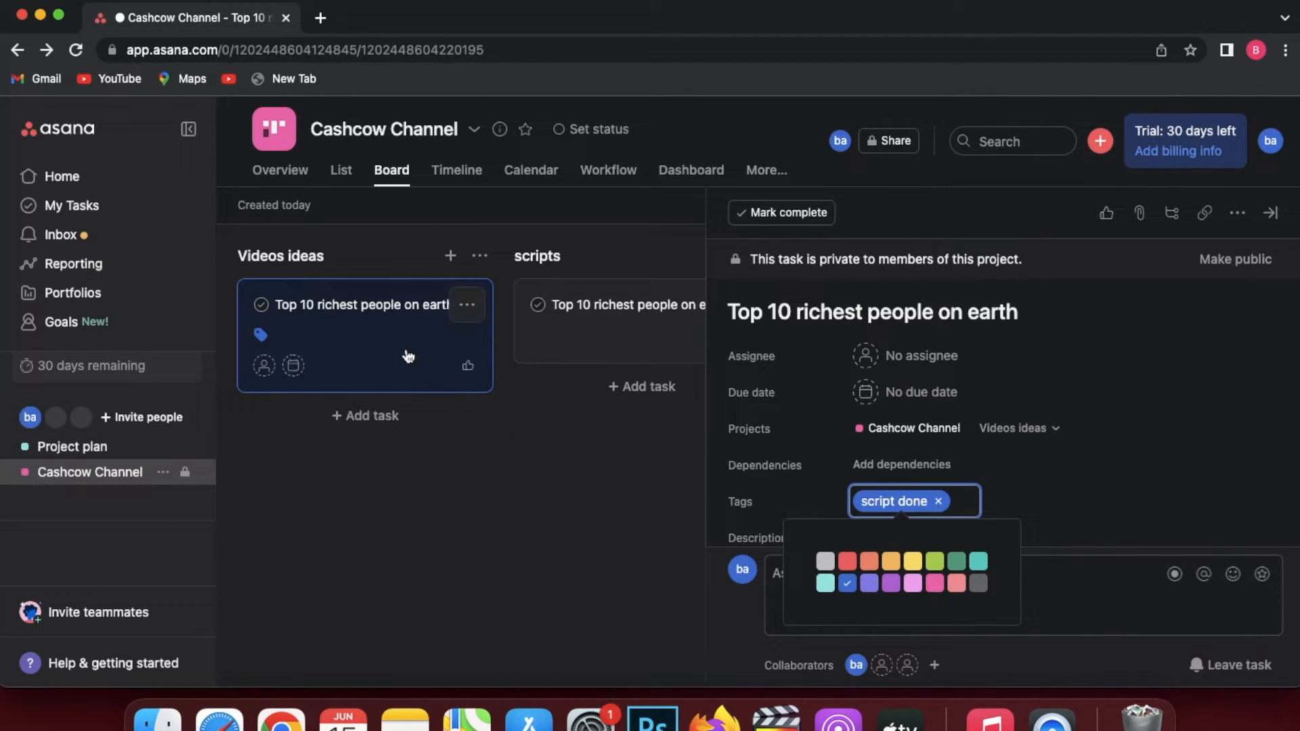
left_click_drag(356, 303, 474, 302)
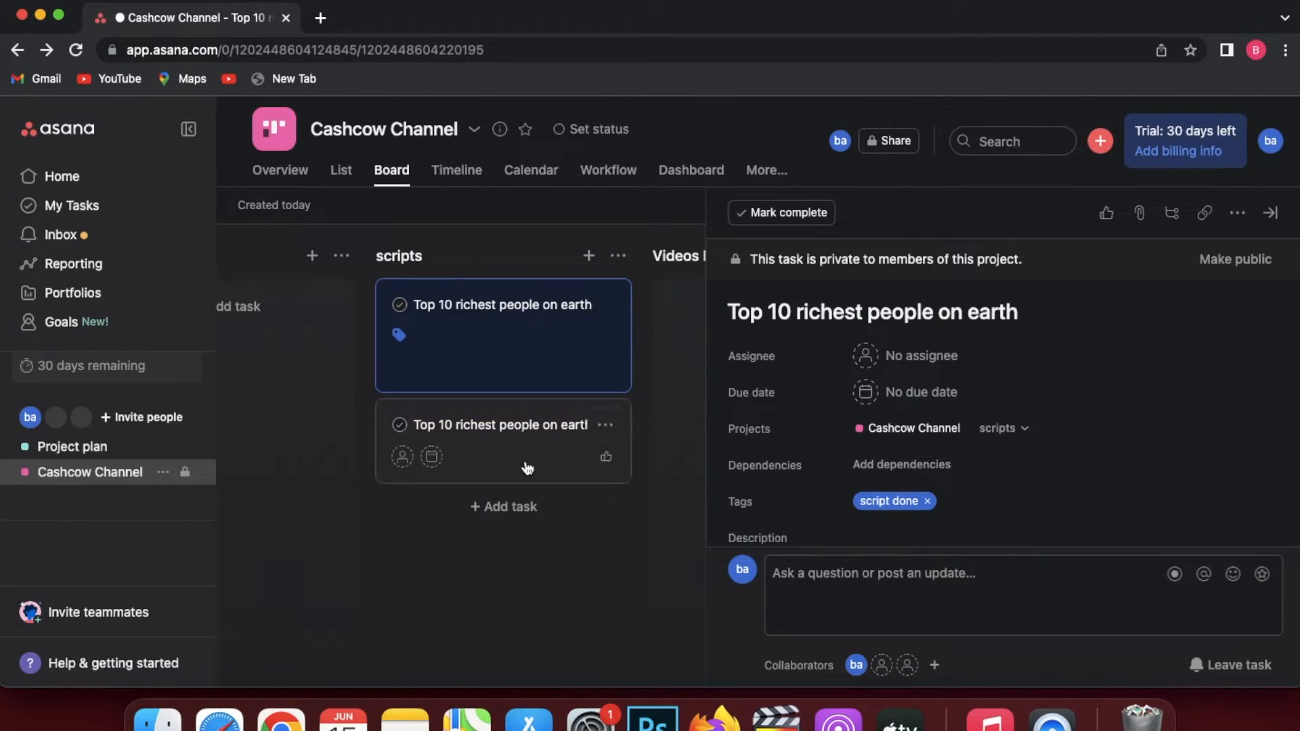
left_click(540, 549)
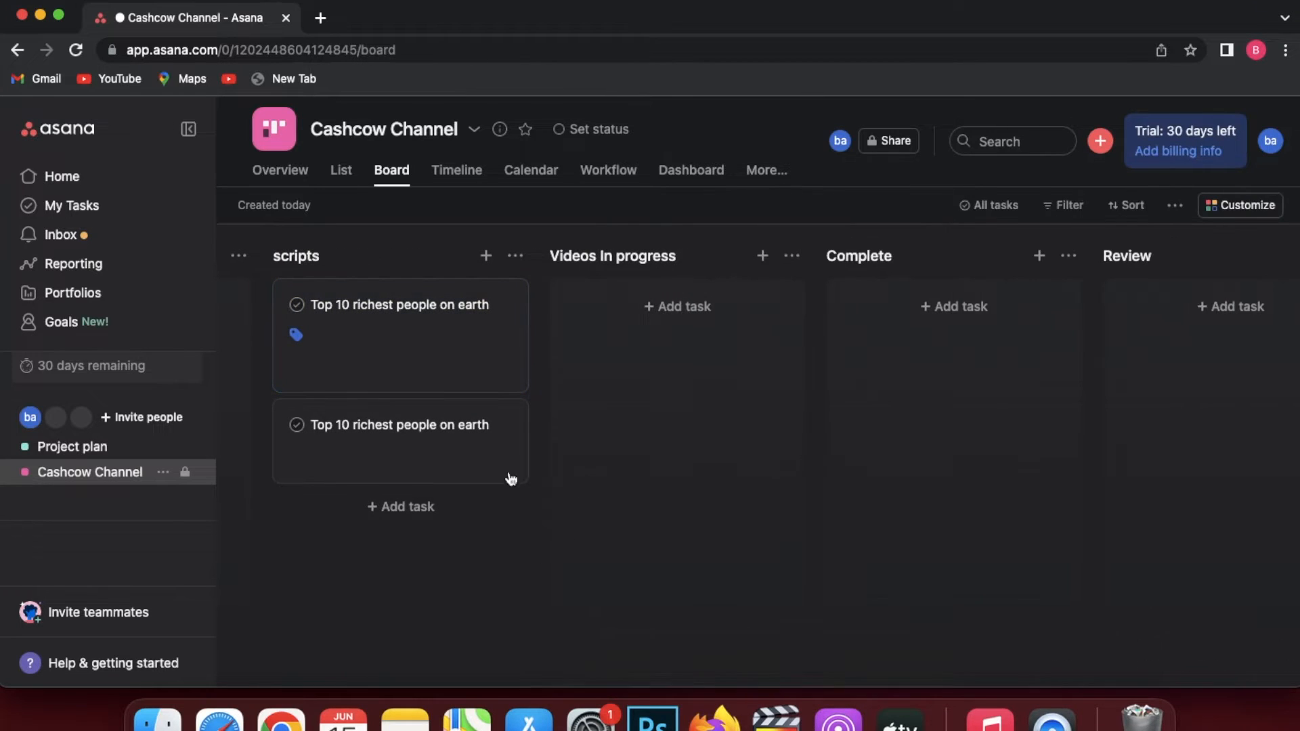
Add a section named "Voice overs" and place it between scripts and Videos In progress.
scroll(791, 397, "right", 5)
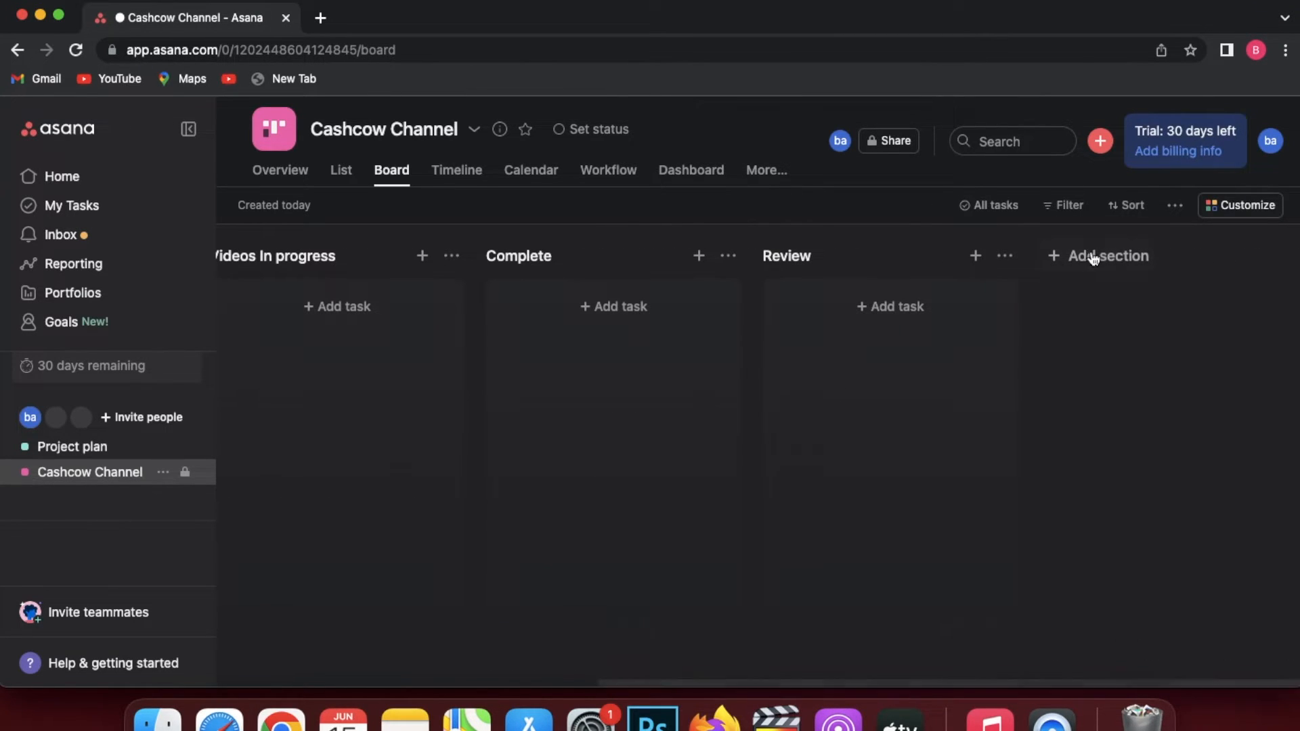
left_click(1051, 255)
type("V")
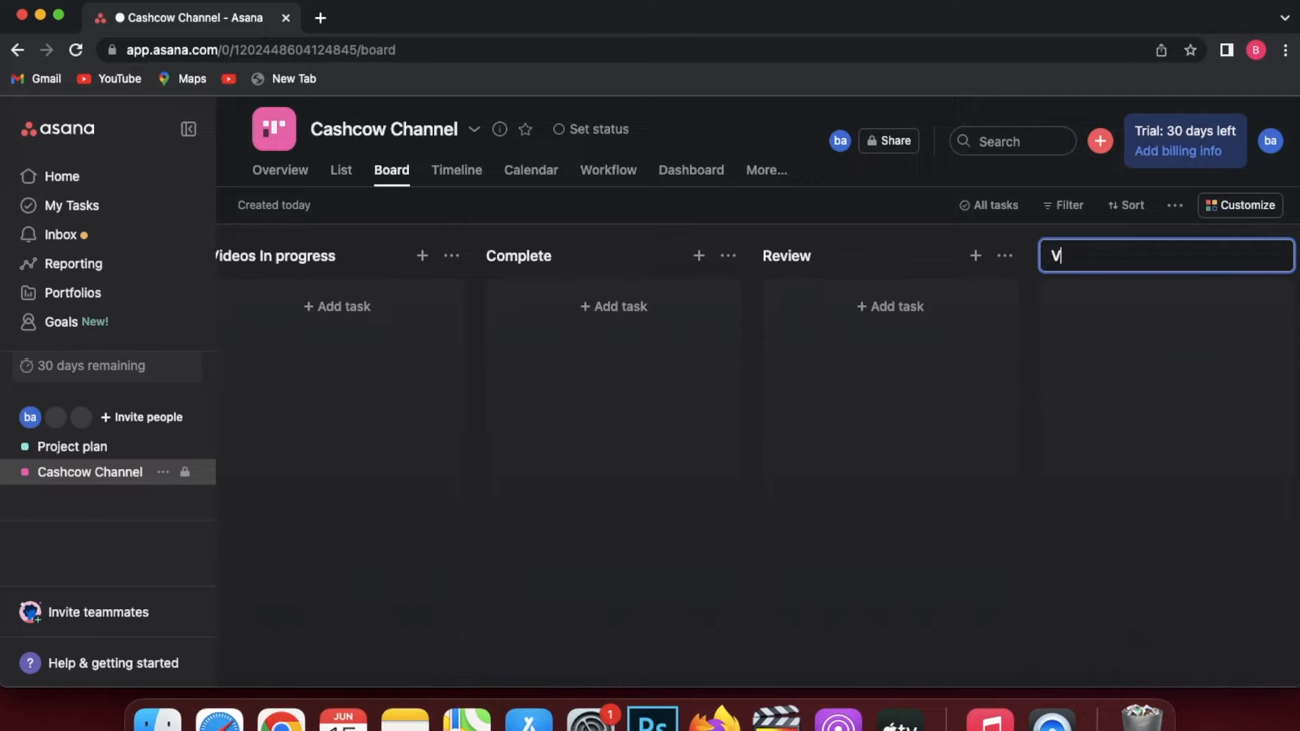
type("oice overs")
key("Return")
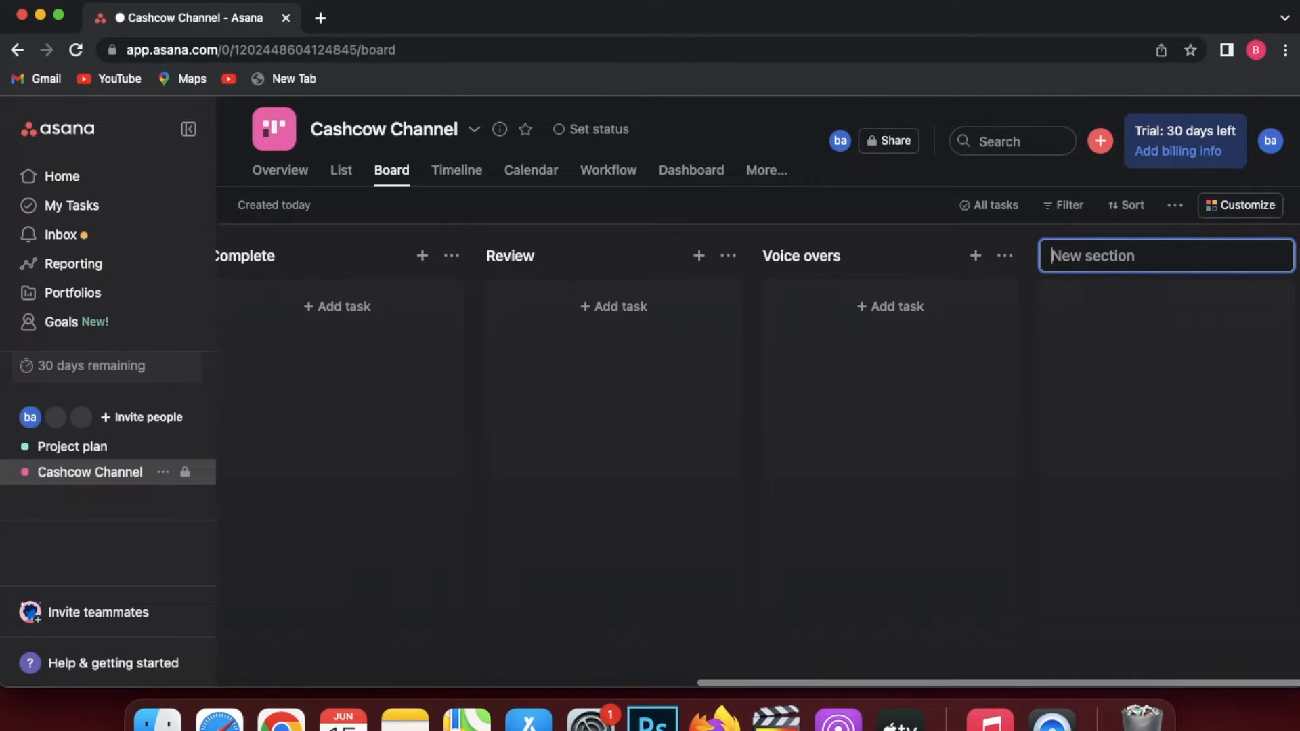
left_click_drag(830, 258, 534, 282)
Add the yellow "Voice over done" tag to the "script done" task and move it to the Voice overs section.
scroll(535, 283, "left", 5)
left_click(642, 330)
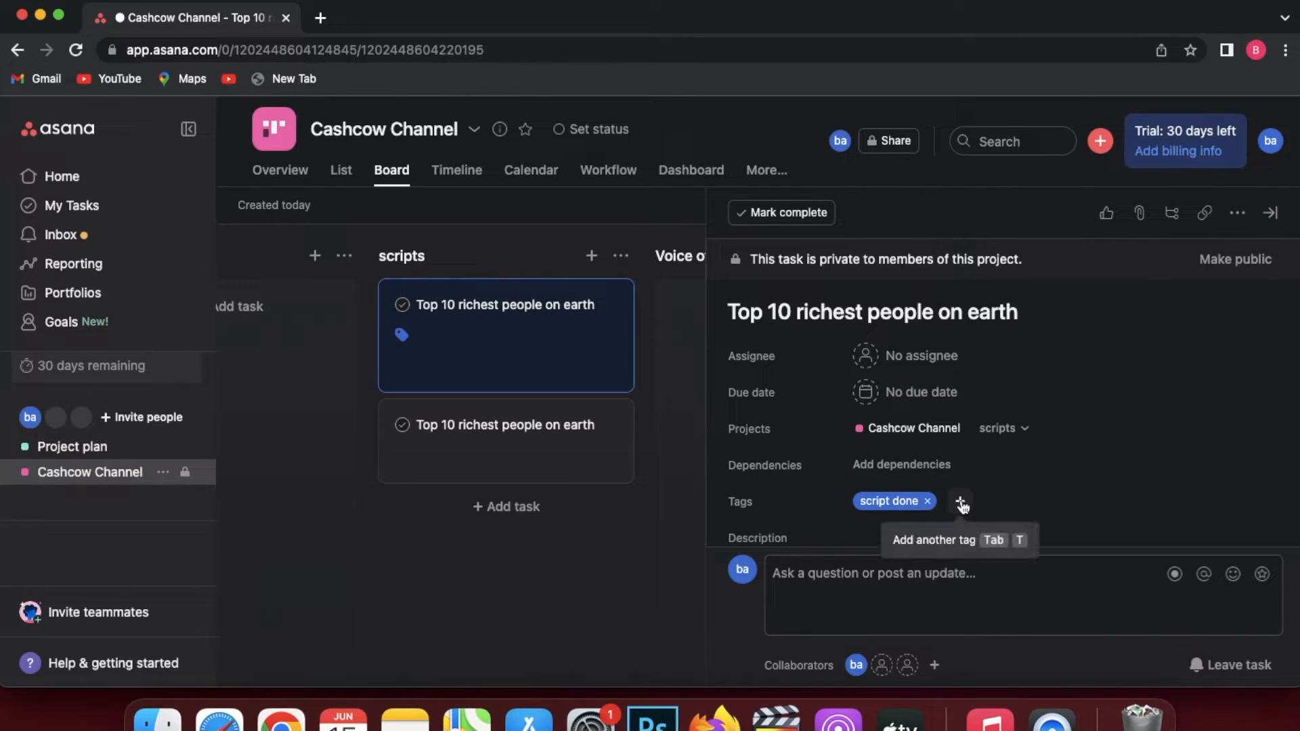
left_click(962, 503)
type("voice over done")
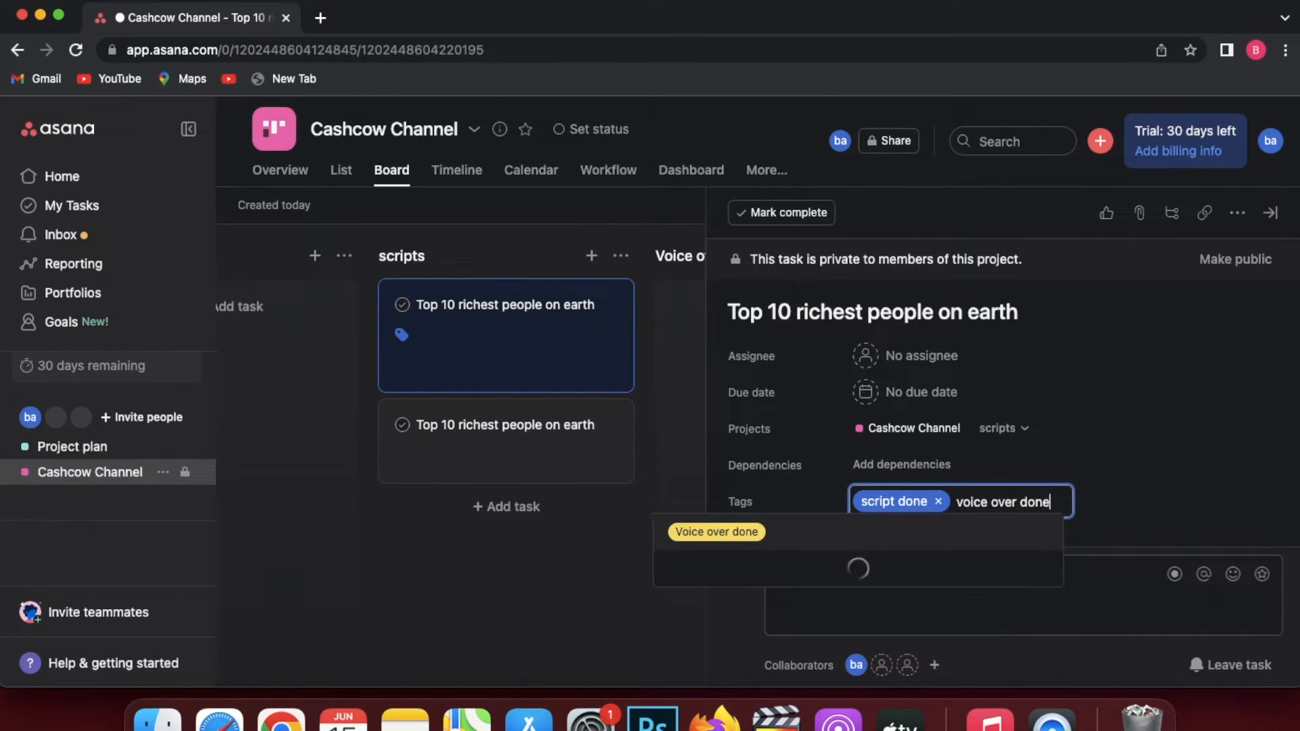
key("Return")
left_click_drag(560, 357, 482, 361)
left_click(505, 520)
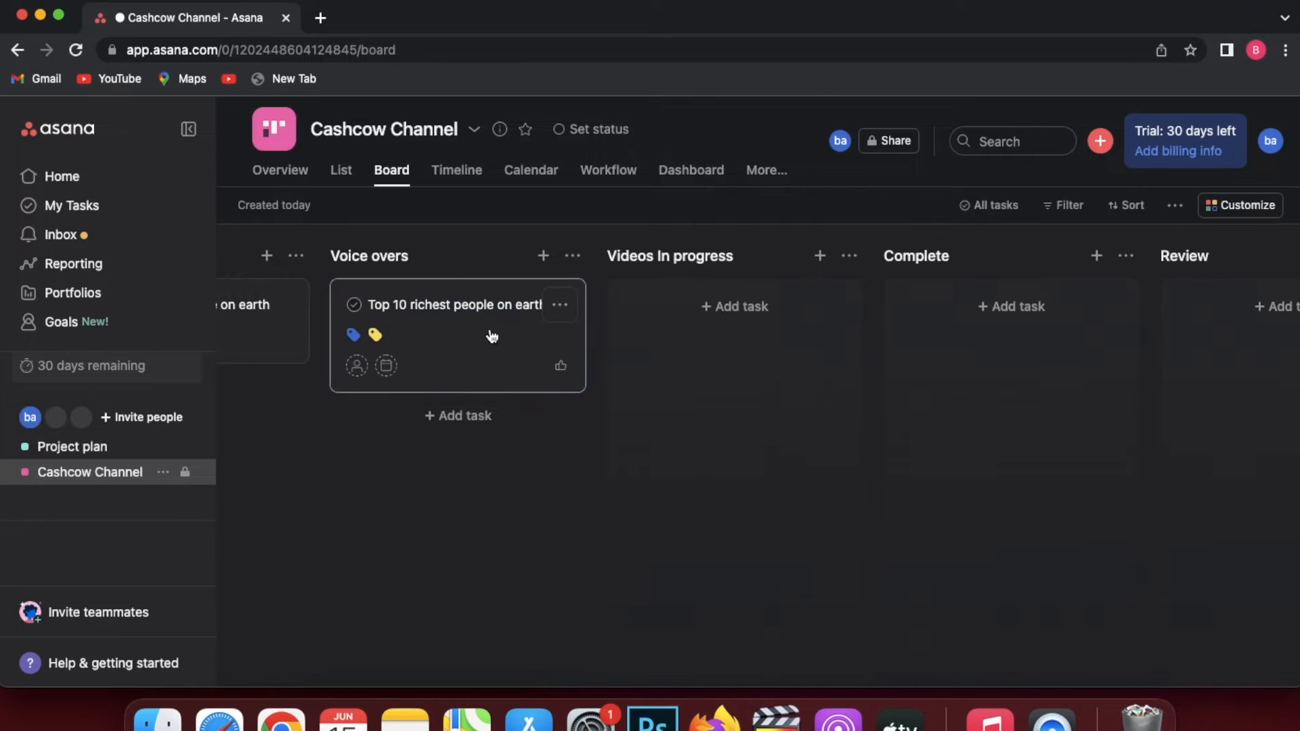
Move the tagged task to the Review section and place the Complete section after Review.
left_click_drag(492, 337, 1074, 436)
scroll(704, 334, "right", 3)
left_click_drag(694, 266, 1079, 264)
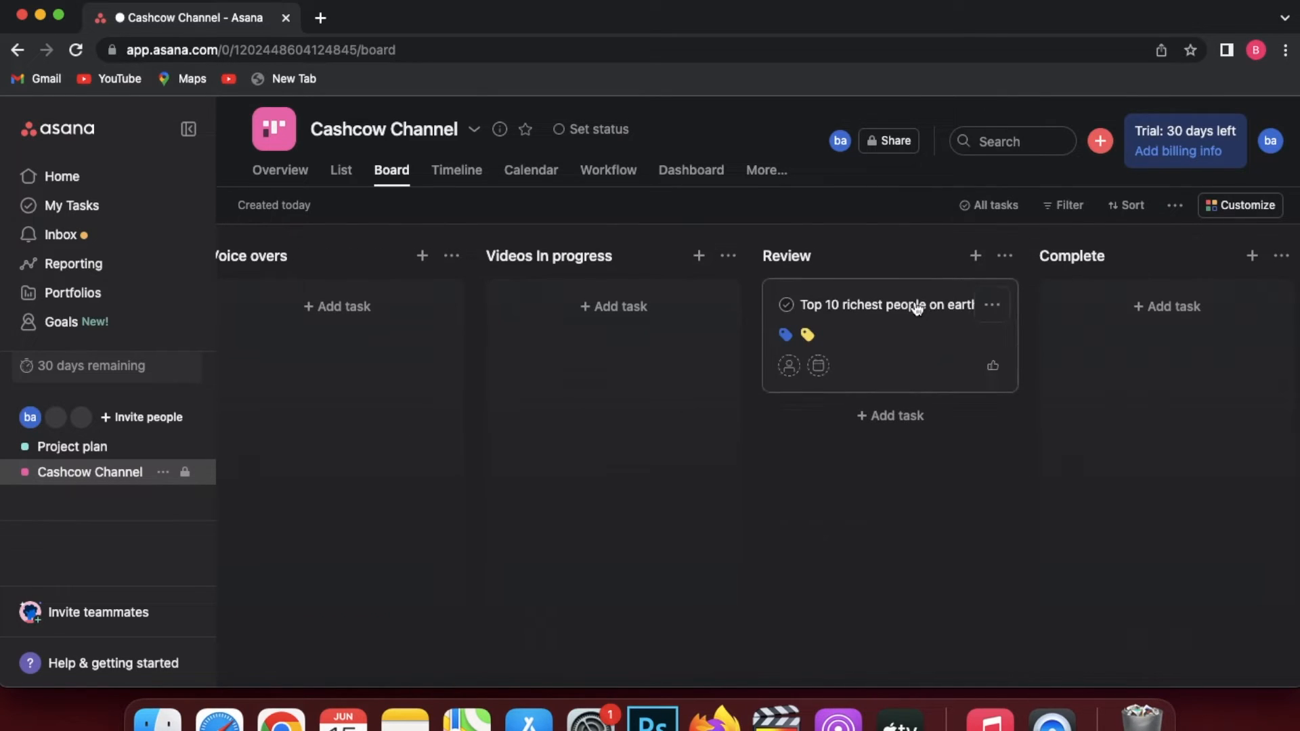
Move the tagged task from the Review section to the Complete section.
left_click_drag(923, 306, 1128, 318)
scroll(902, 453, "right", 3)
scroll(905, 458, "left", 2)
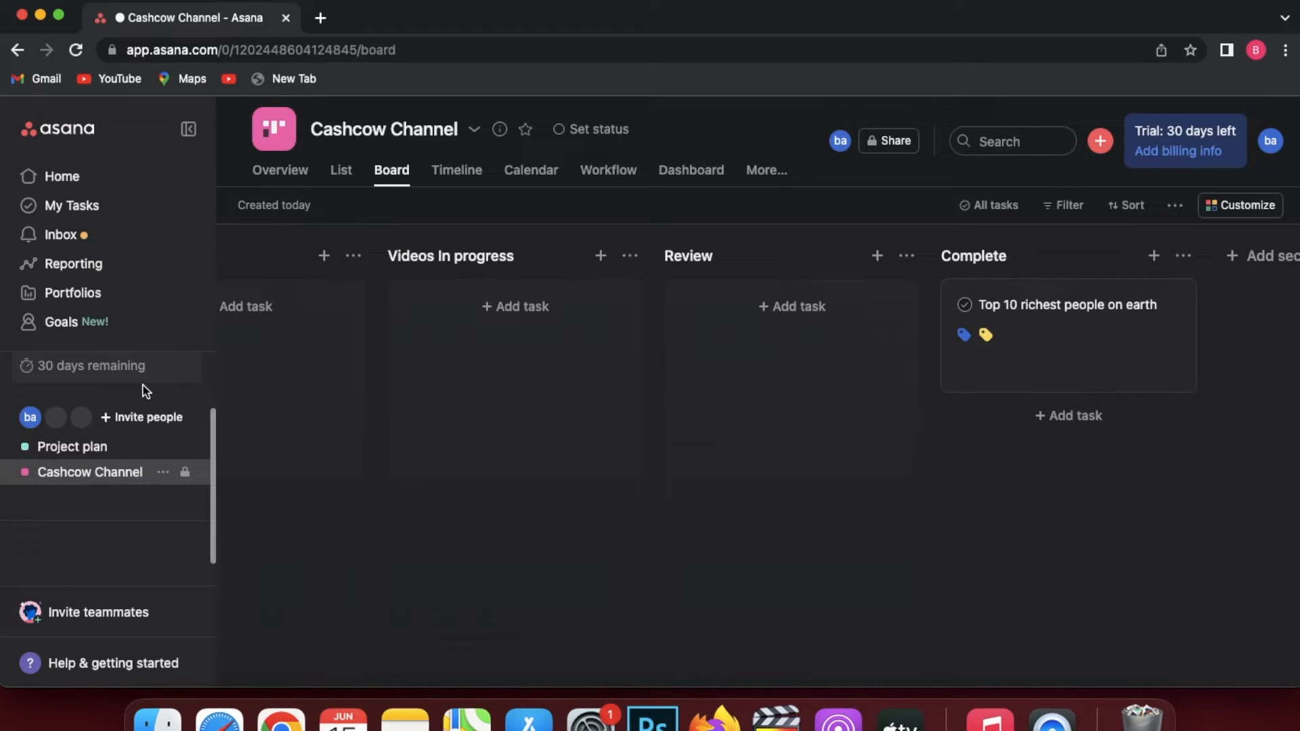
scroll(145, 393, "up", 2)
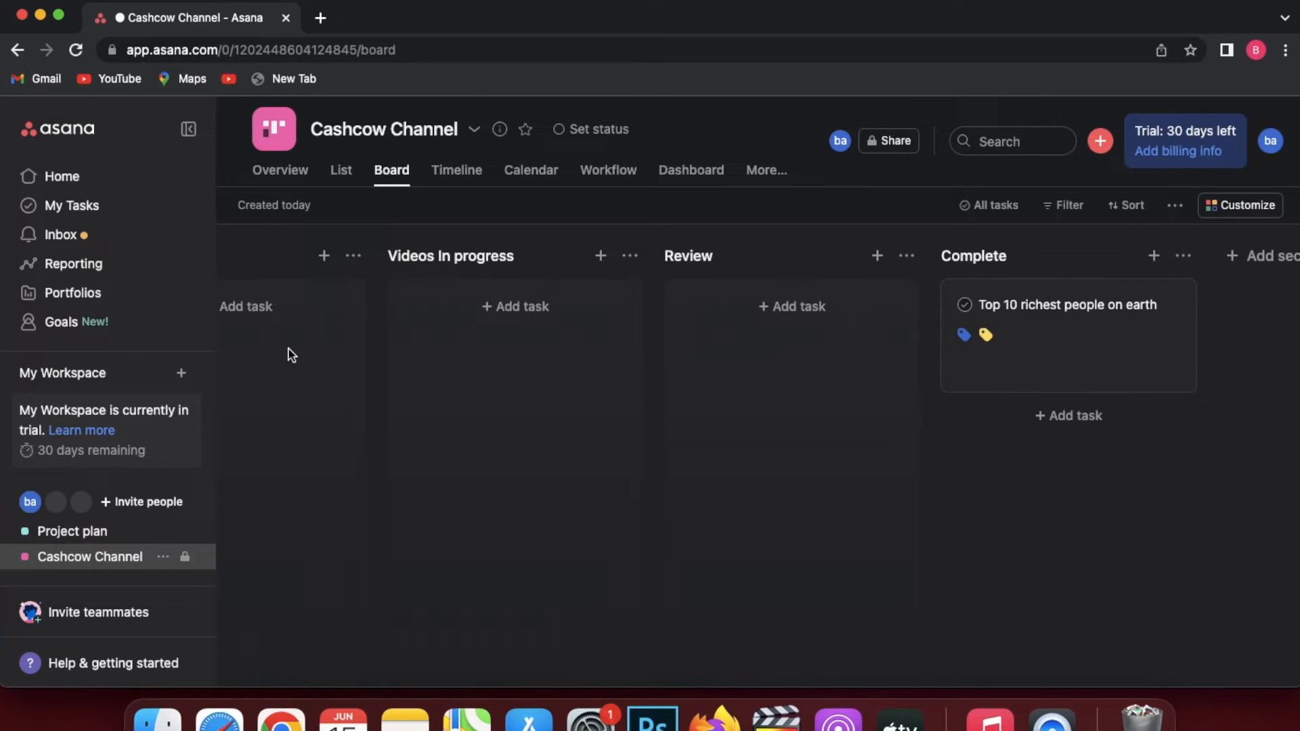
Examine the board's customization options for fields, rules, apps and forms.
left_click(1221, 209)
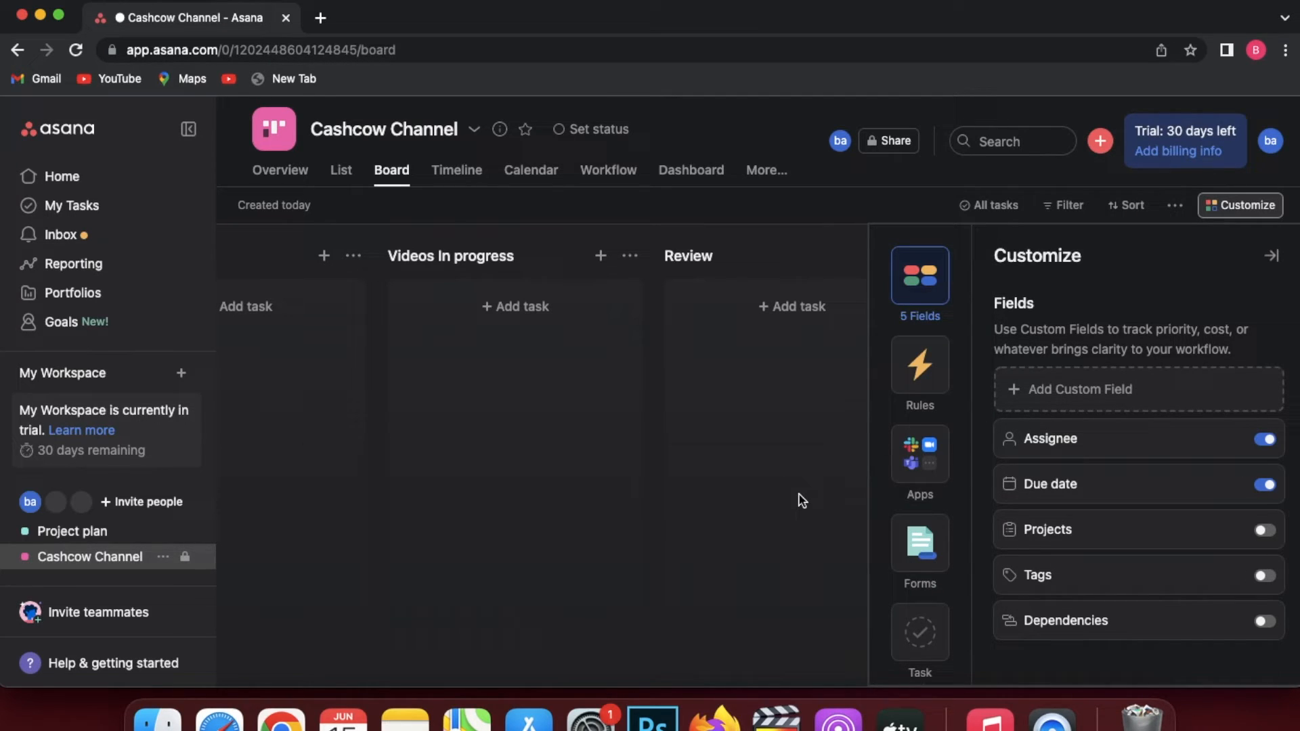
scroll(801, 501, "right", 5)
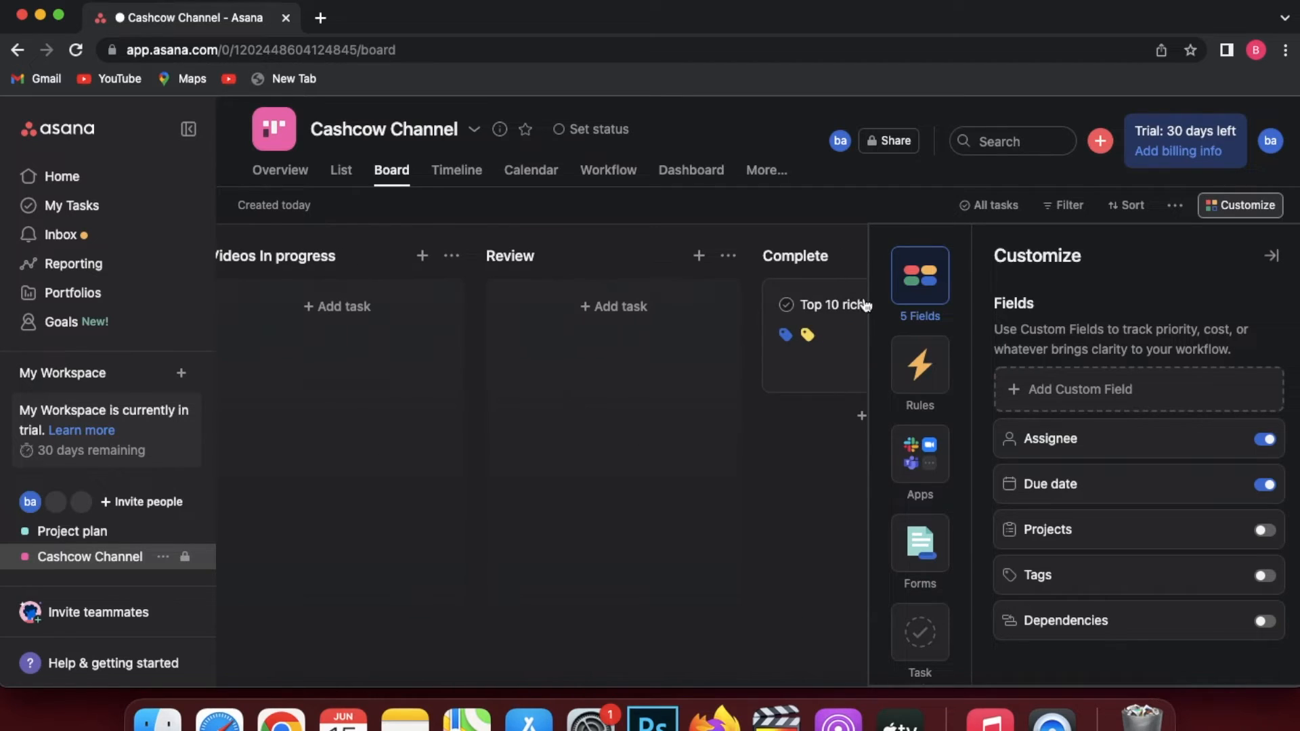
left_click(1236, 213)
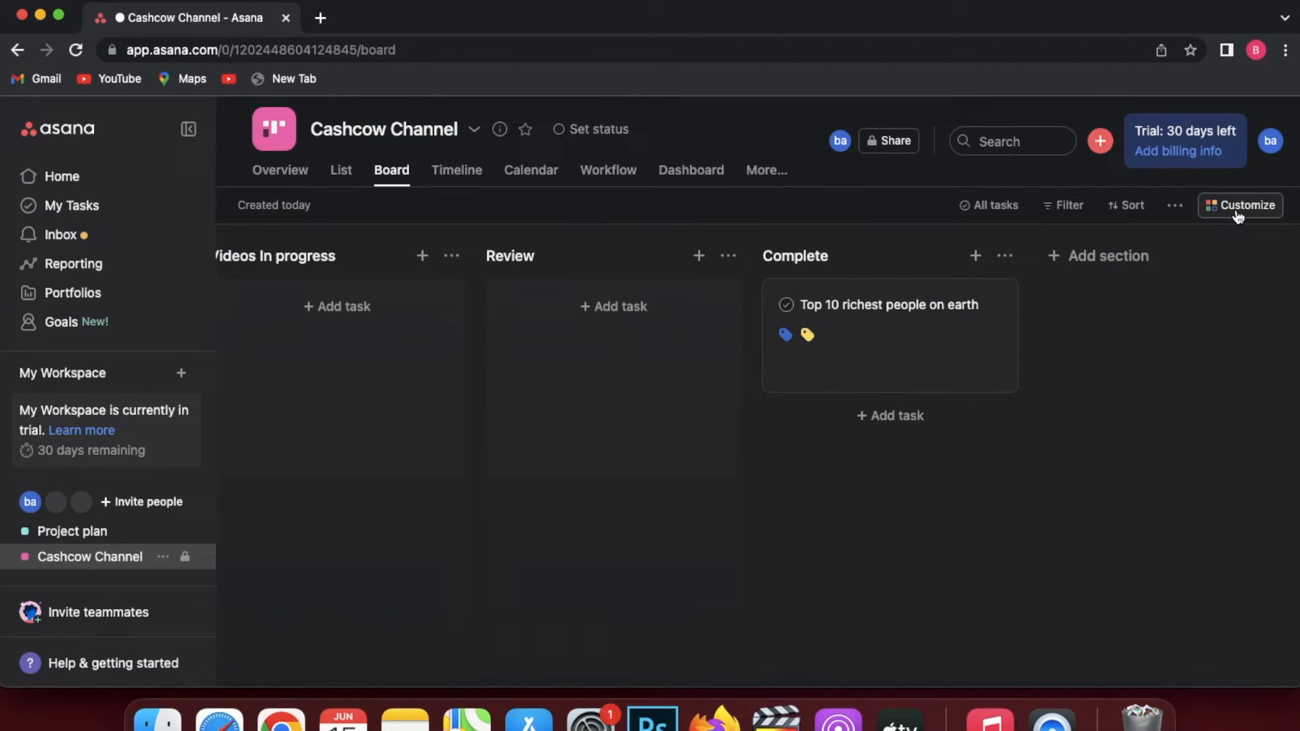
Browse the apps that can be added to the project, from Featured & new through File sharing.
left_click(1238, 211)
left_click(920, 454)
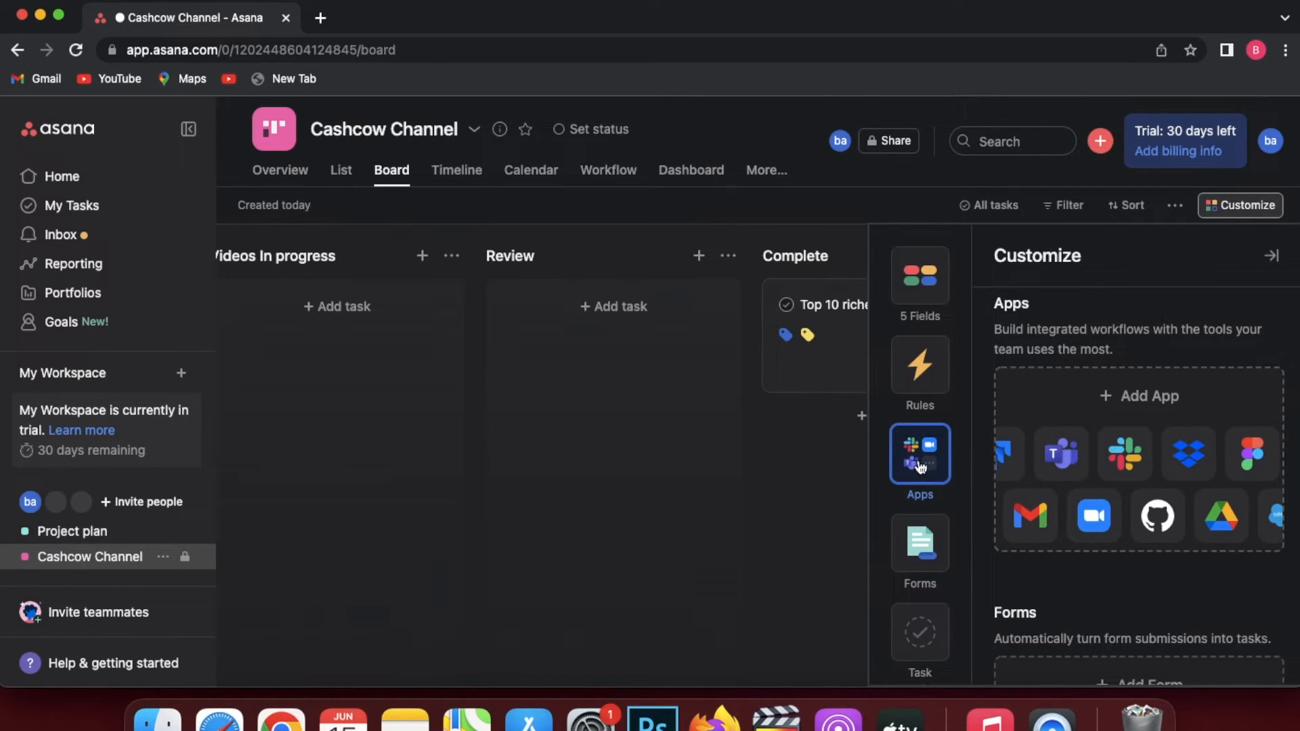
left_click(1072, 405)
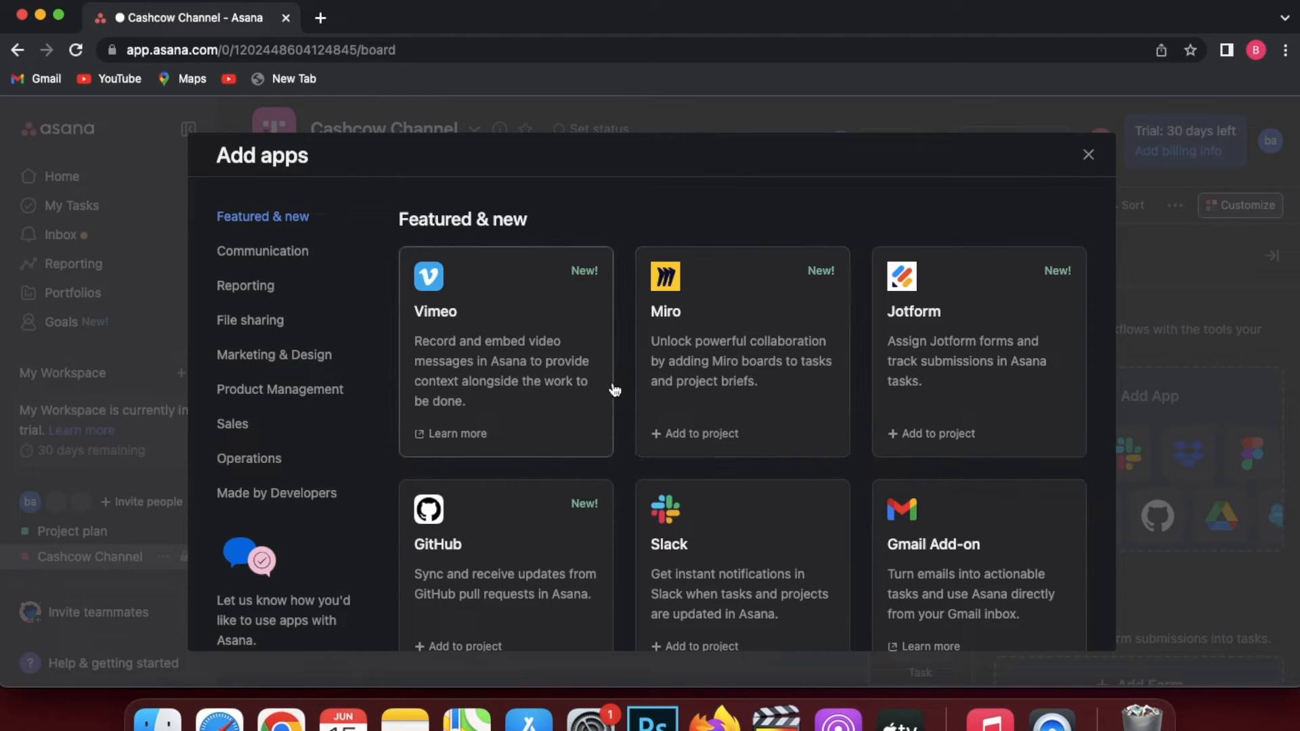
scroll(615, 390, "down", 5)
scroll(614, 390, "down", 7)
scroll(614, 390, "down", 6)
scroll(614, 390, "down", 5)
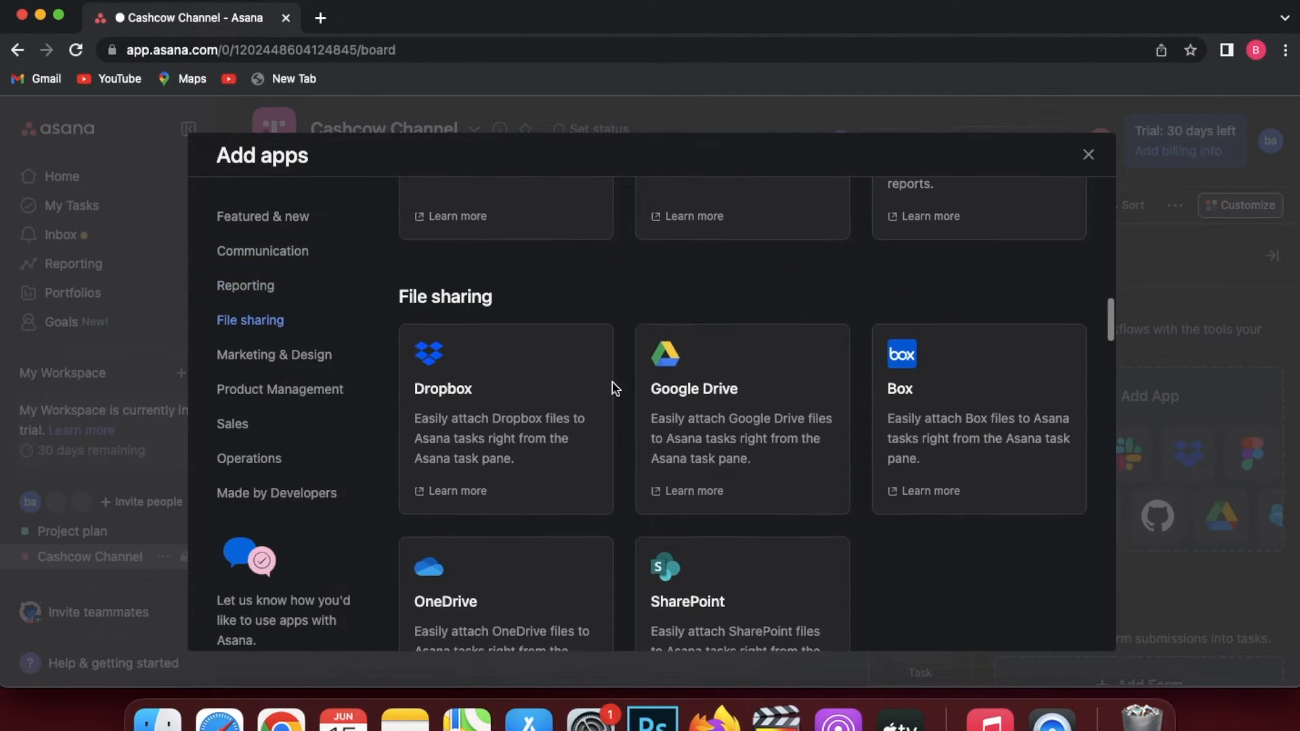
Review the File sharing apps, including Dropbox, Google Drive, Box, OneDrive and SharePoint, and return to the full board without adding any.
scroll(614, 390, "down", 1)
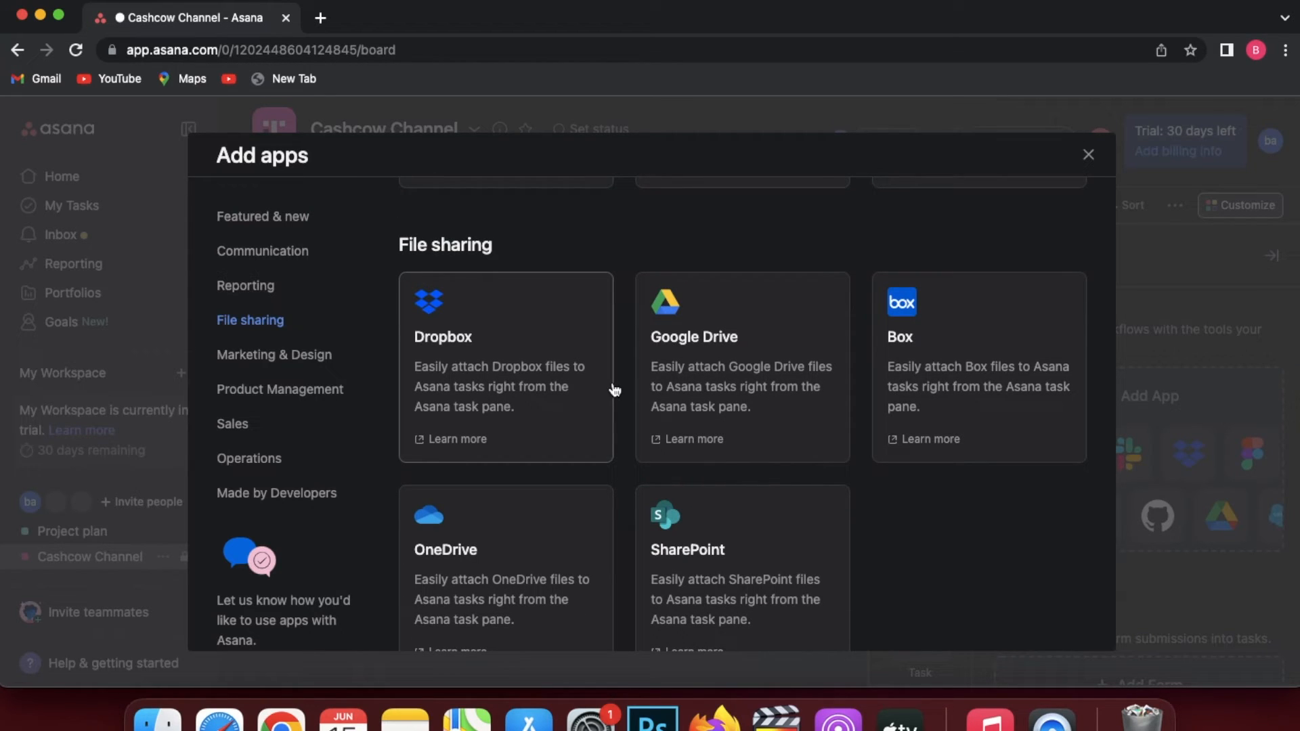
scroll(615, 390, "down", 1)
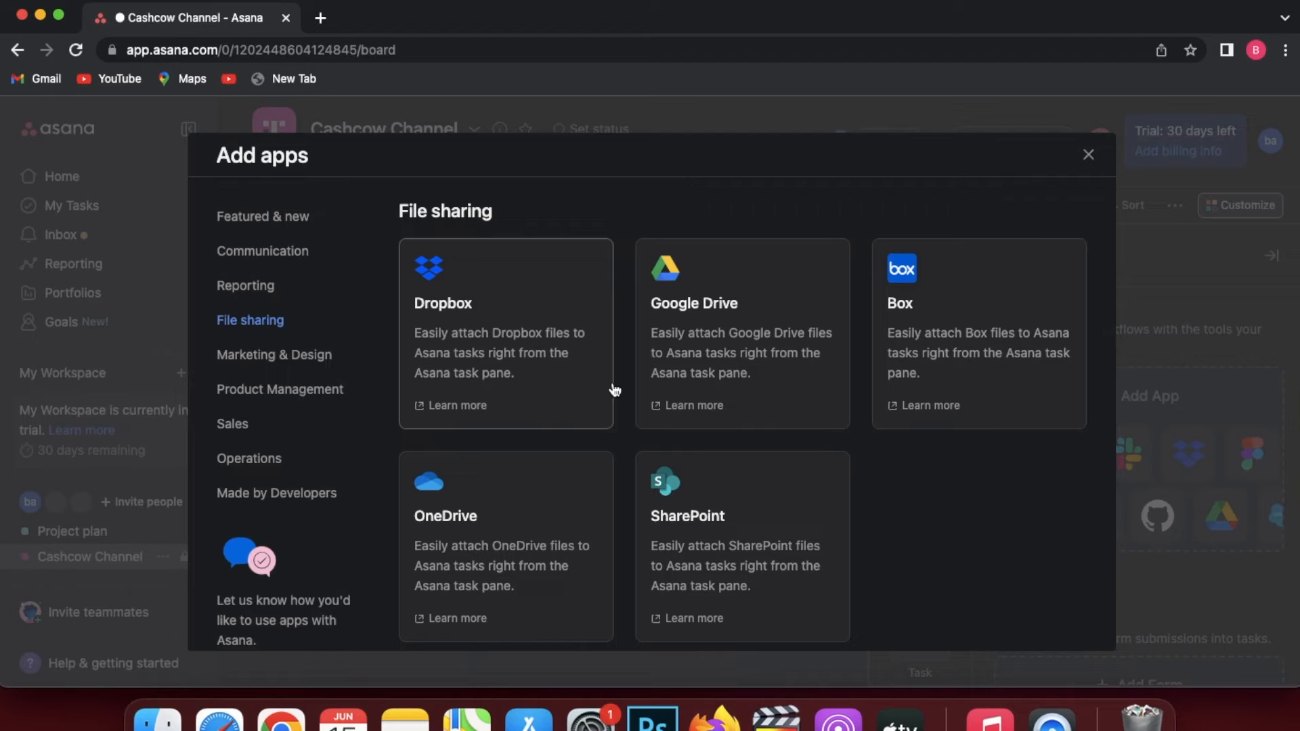
scroll(614, 391, "up", 1)
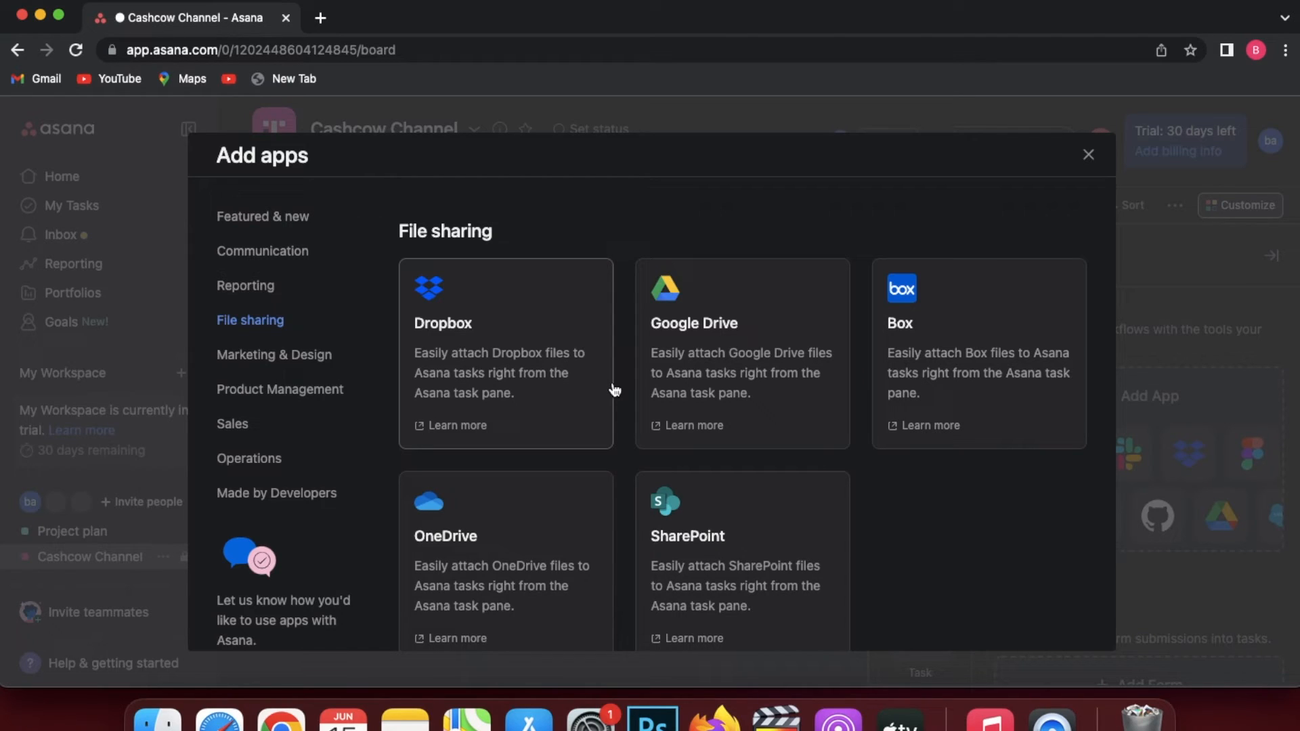
left_click(1088, 155)
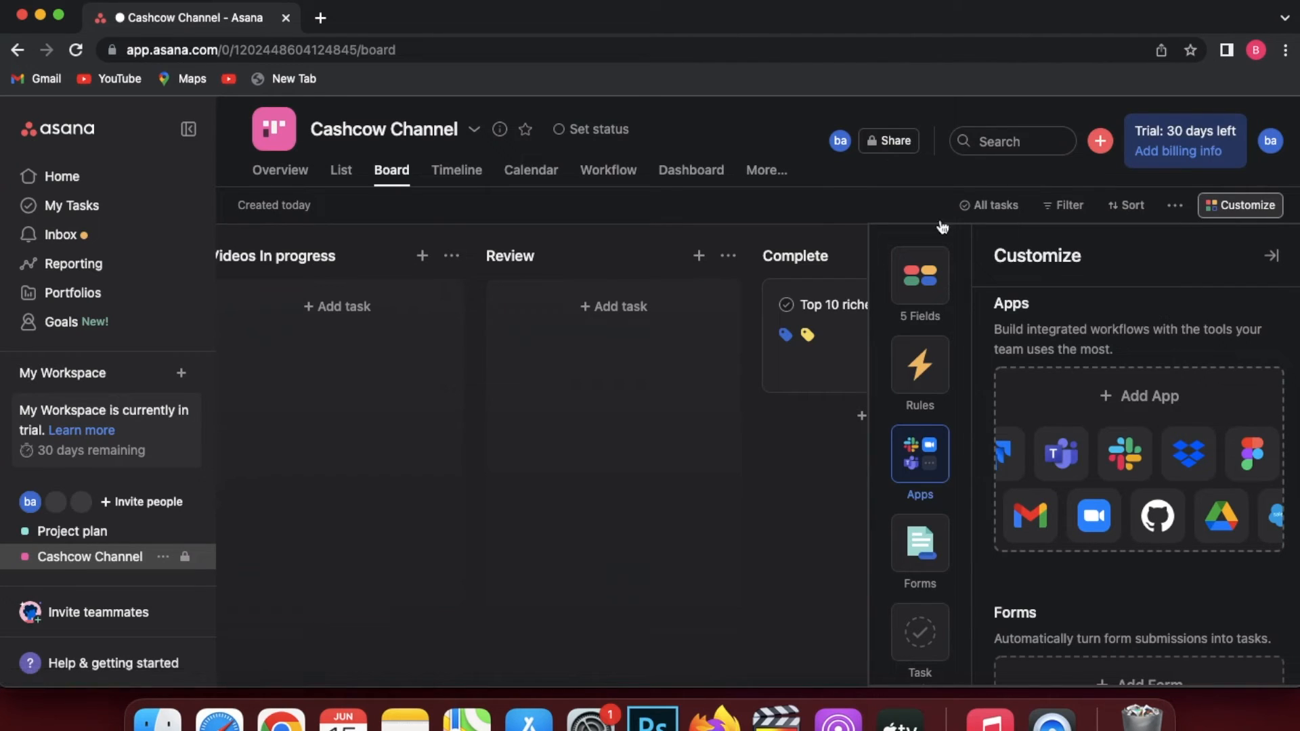
left_click(1249, 215)
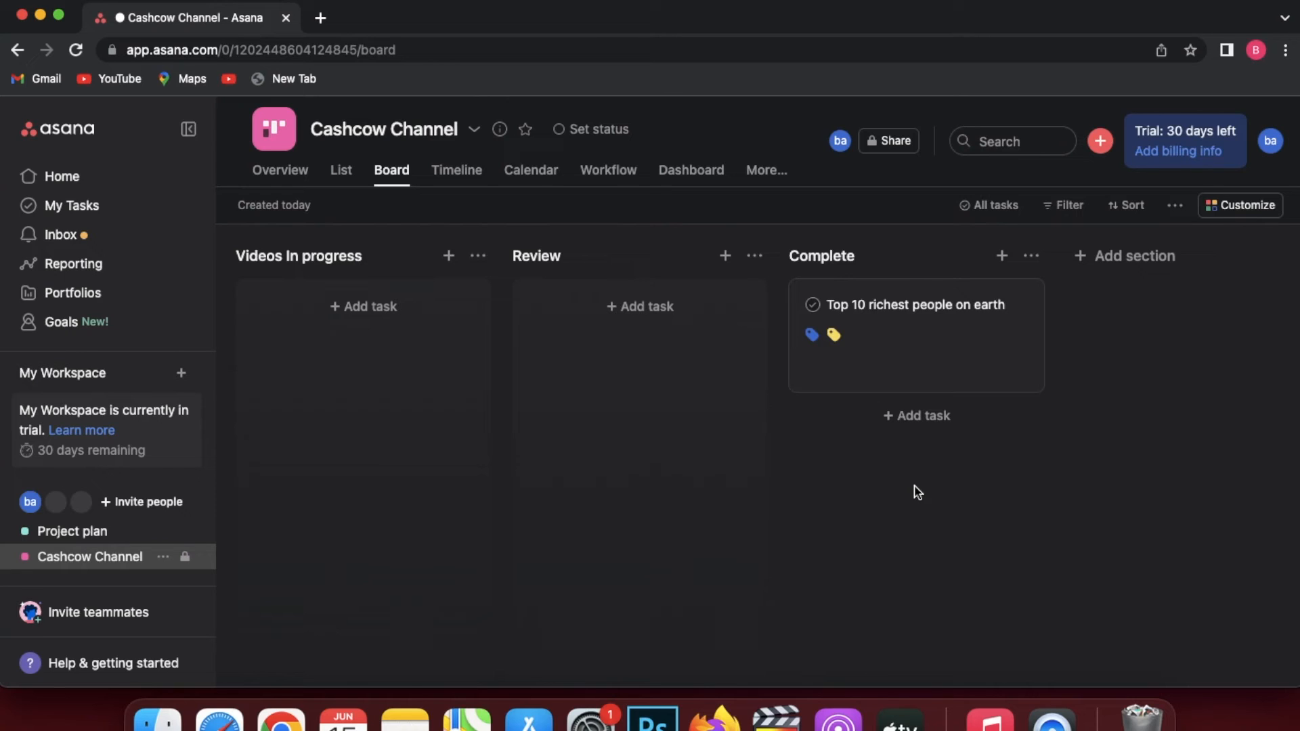
Look over the board sections and the project's Timeline, Calendar, Dashboard and Overview views, including the additional view options.
scroll(918, 492, "left", 5)
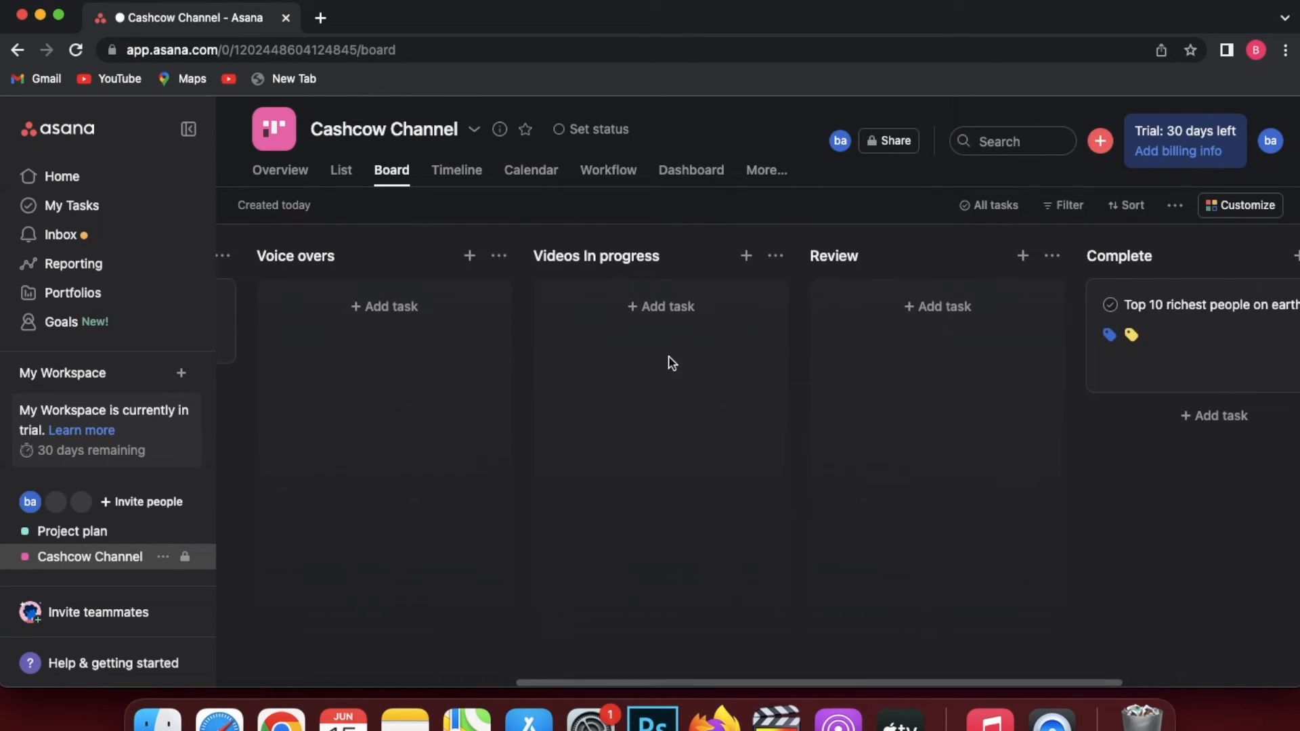
scroll(698, 364, "left", 1)
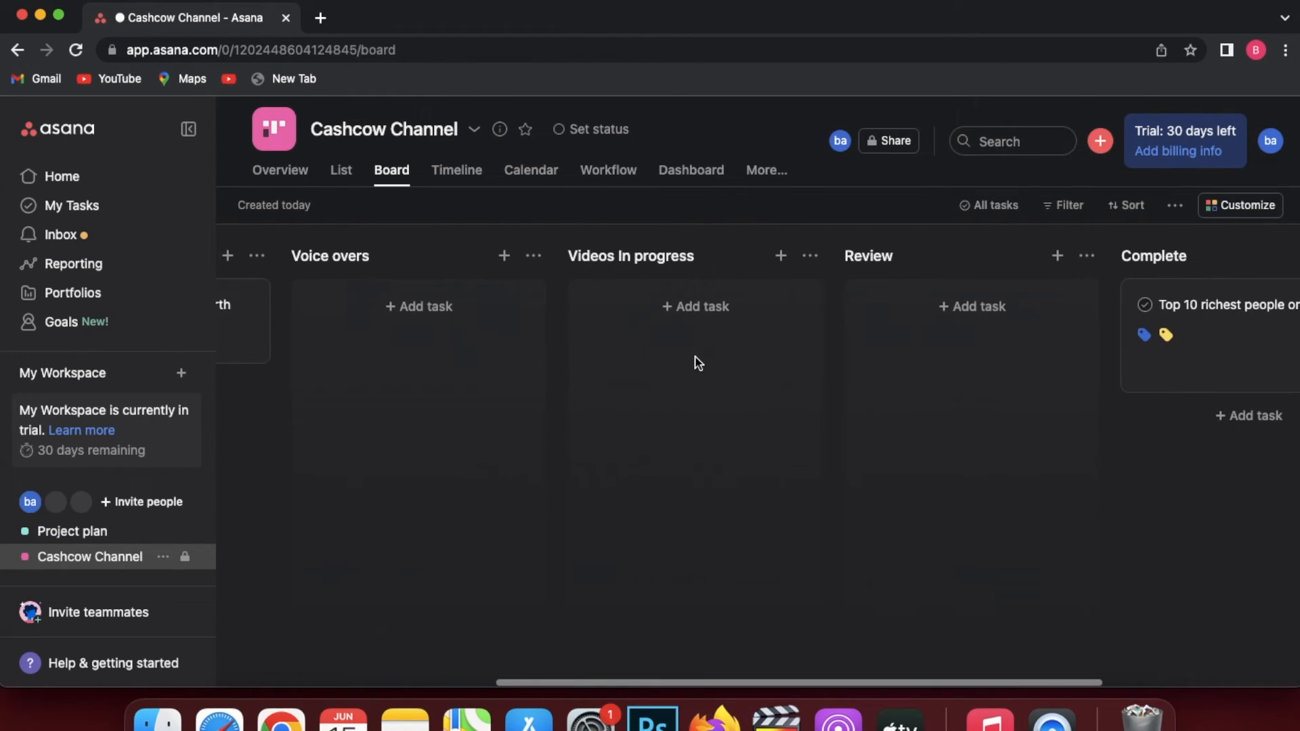
left_click(457, 173)
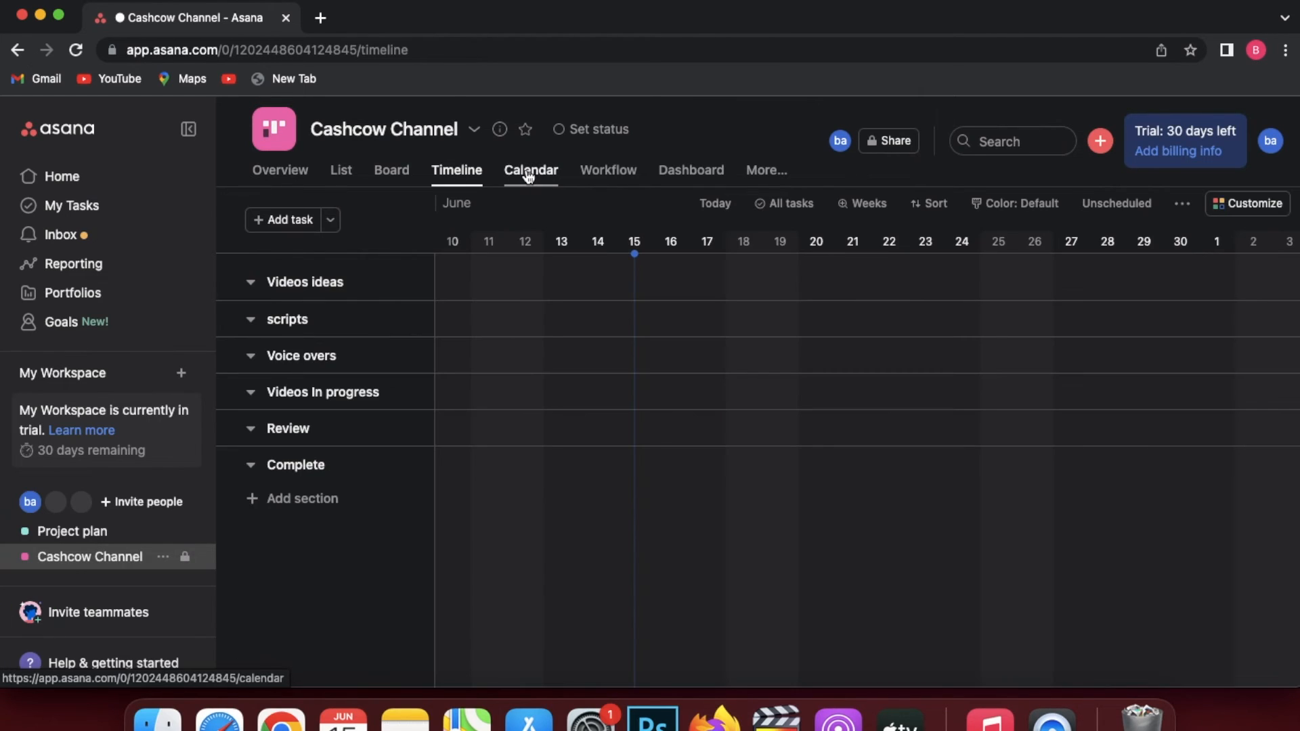
left_click(530, 175)
left_click(682, 181)
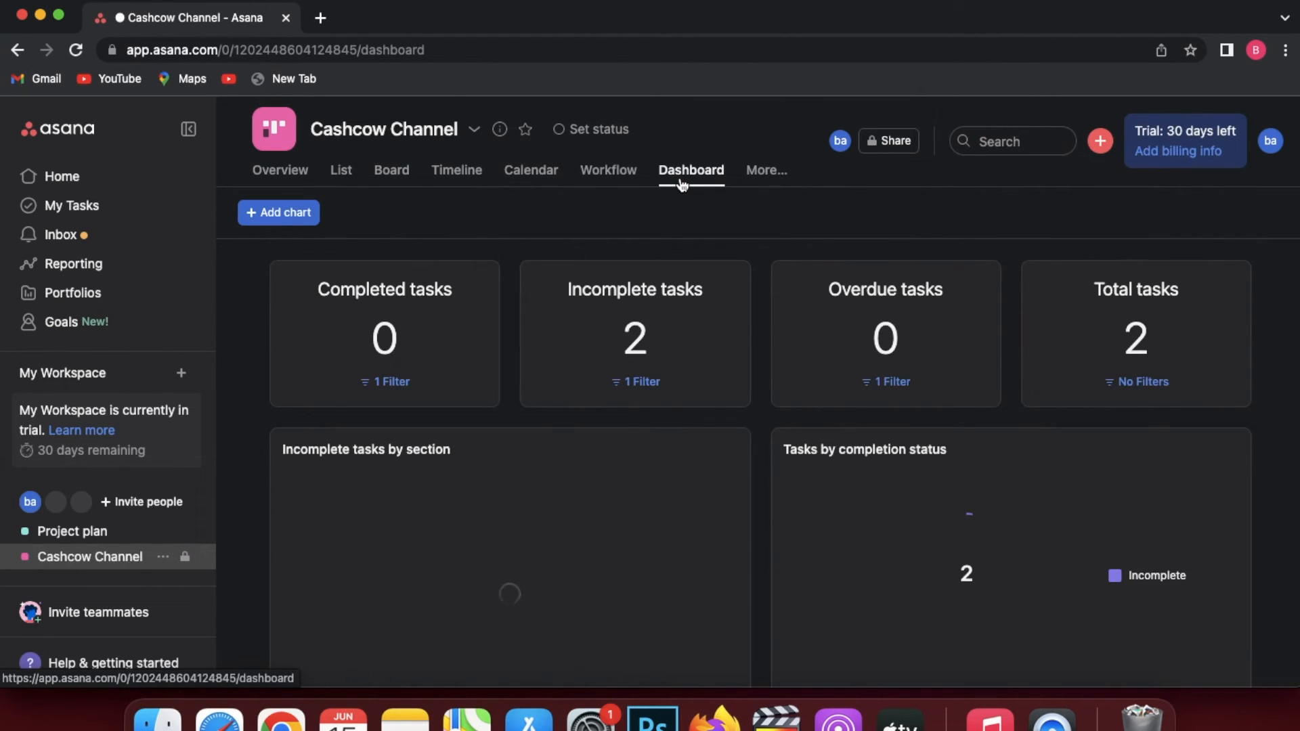
left_click(765, 171)
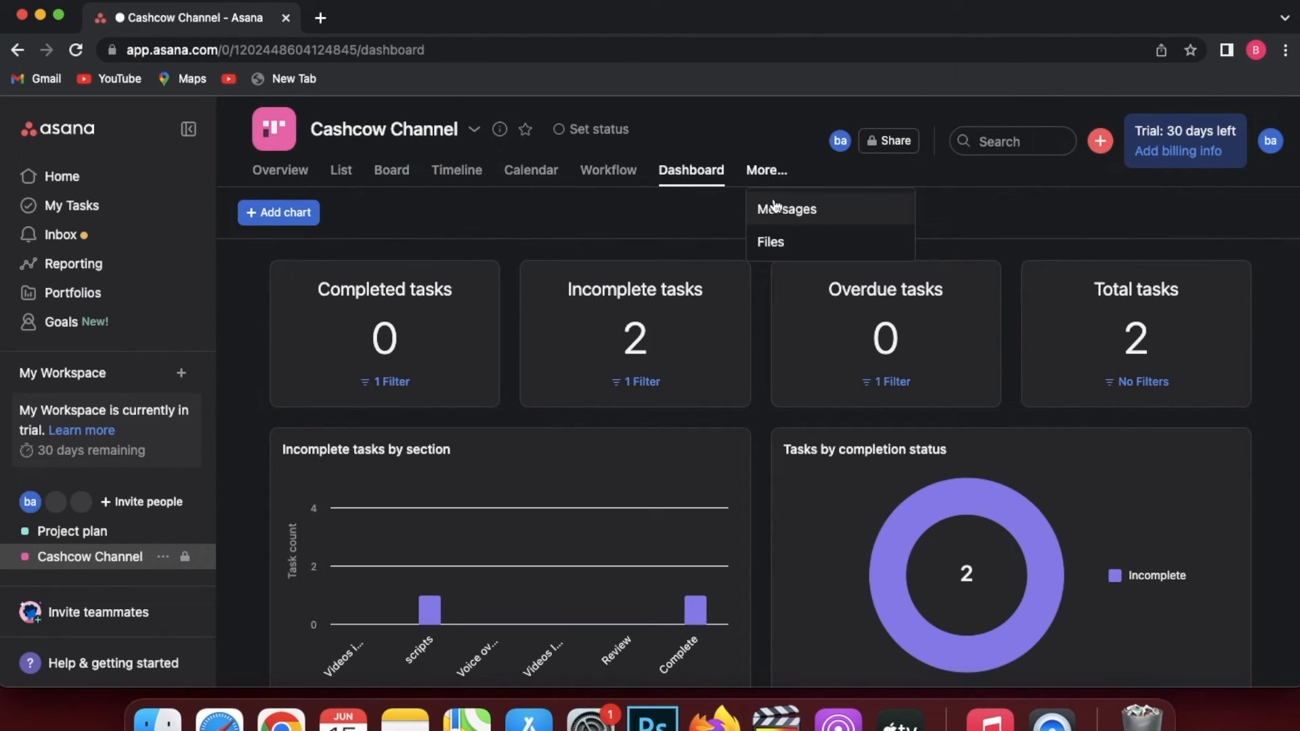
left_click(289, 170)
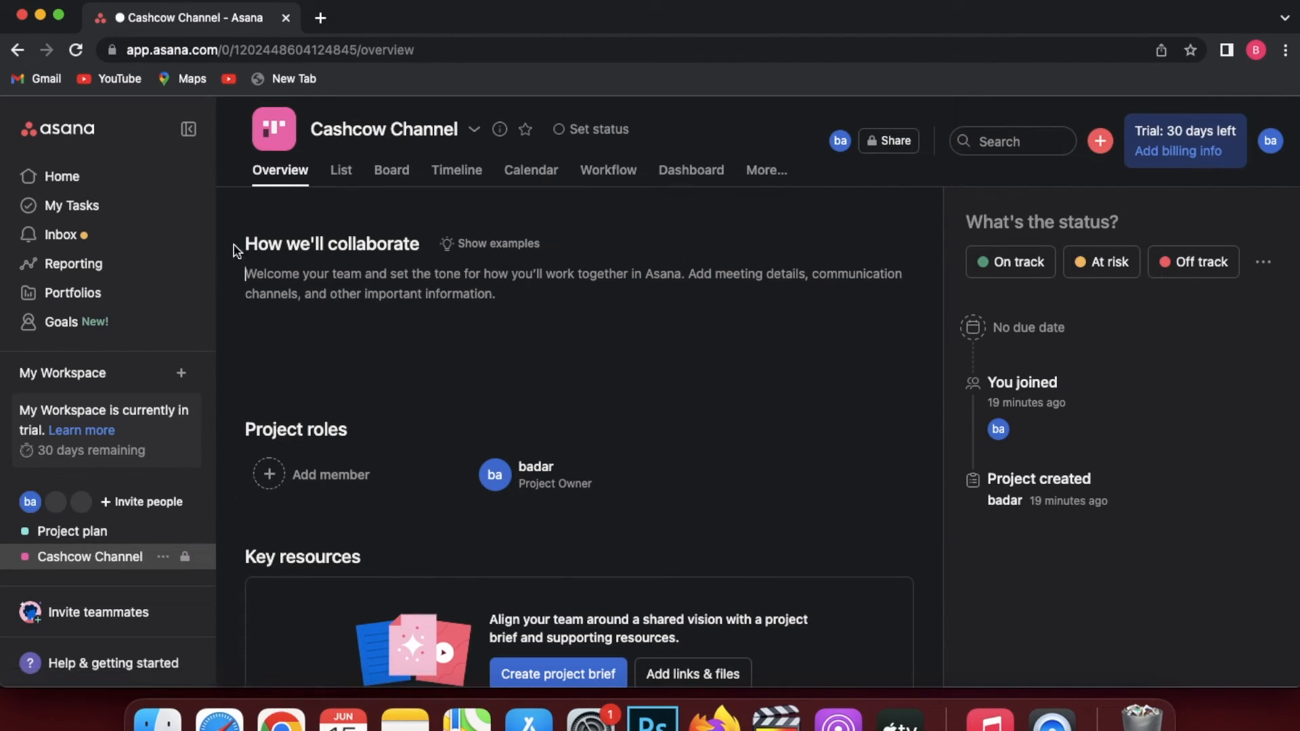
scroll(181, 381, "down", 2)
scroll(183, 382, "up", 2)
Open the template library for a new workspace project, reset its filters and browse the recommended templates.
left_click(181, 370)
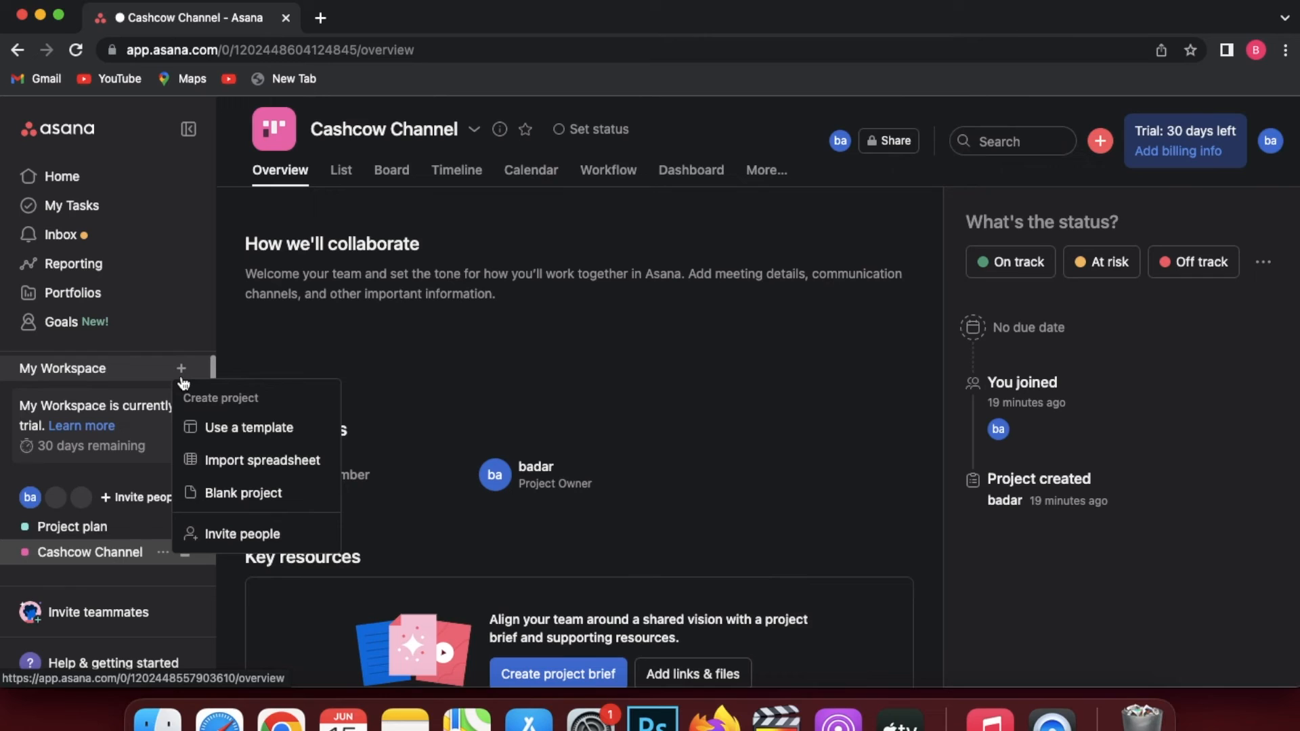
left_click(232, 429)
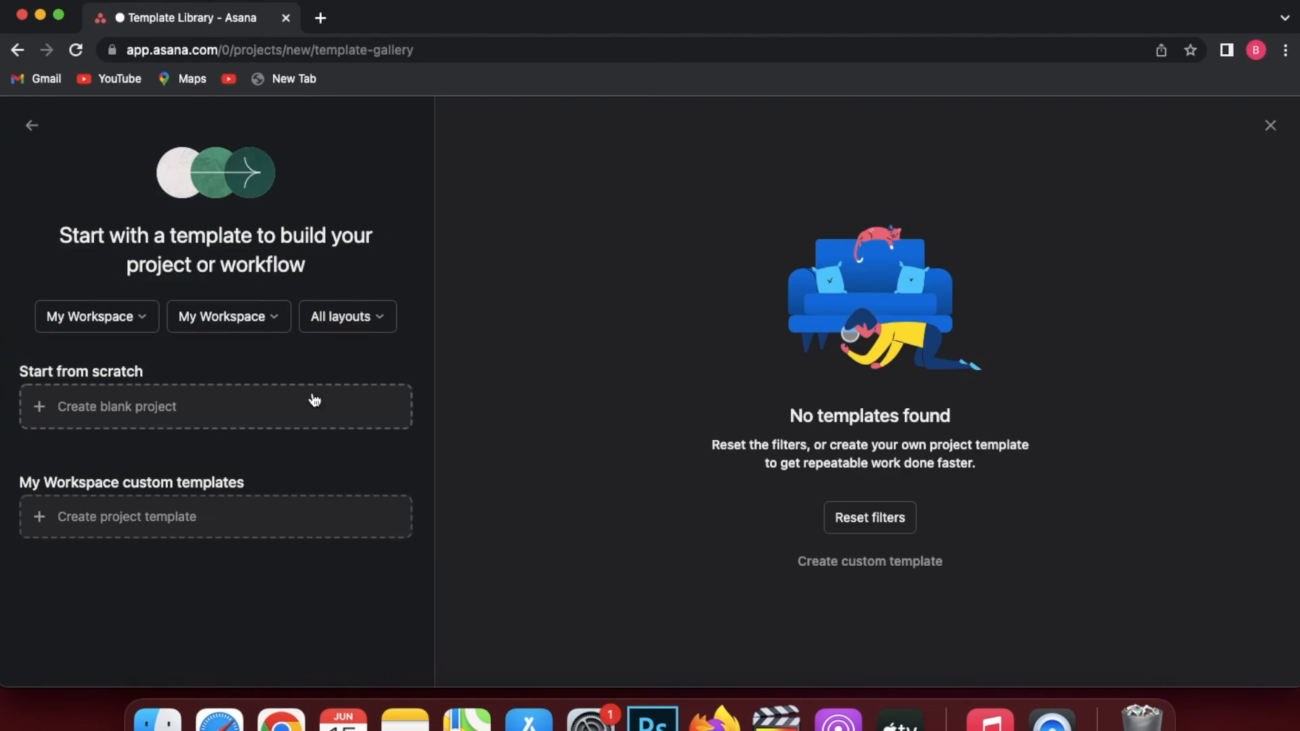
left_click(889, 519)
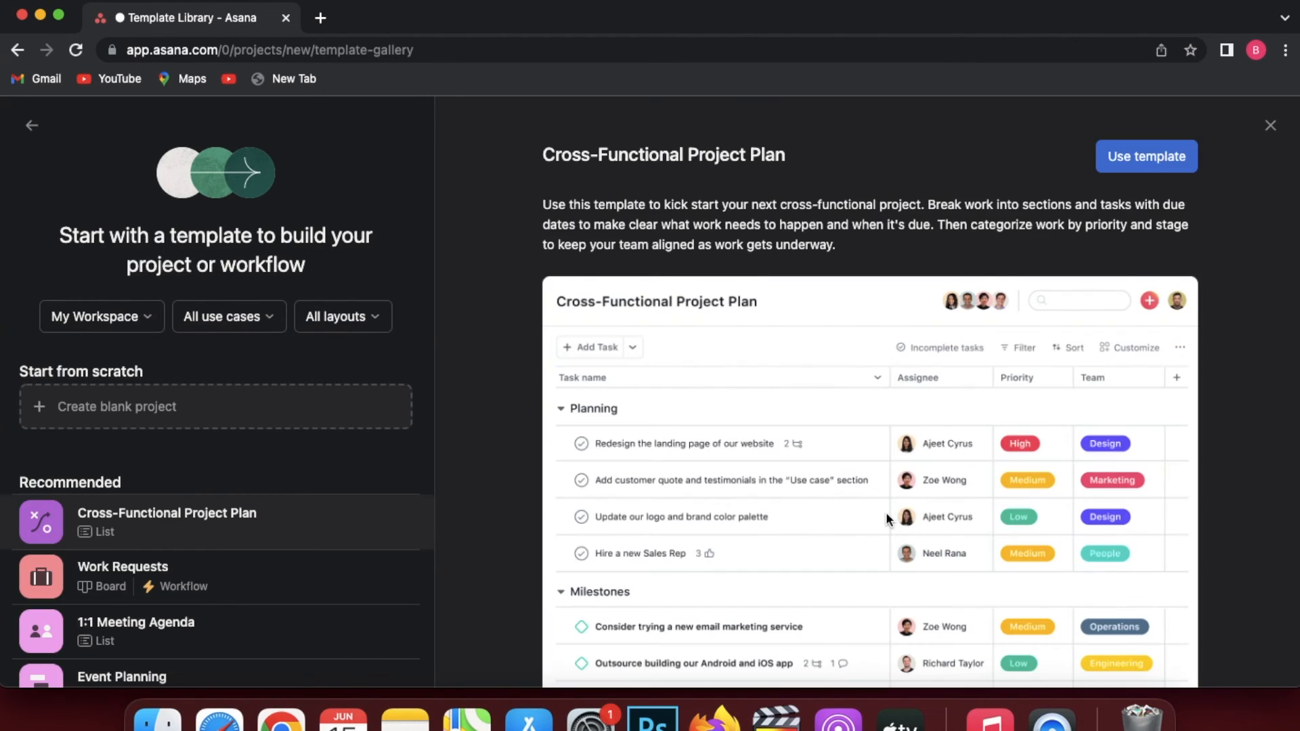
scroll(315, 557, "down", 2)
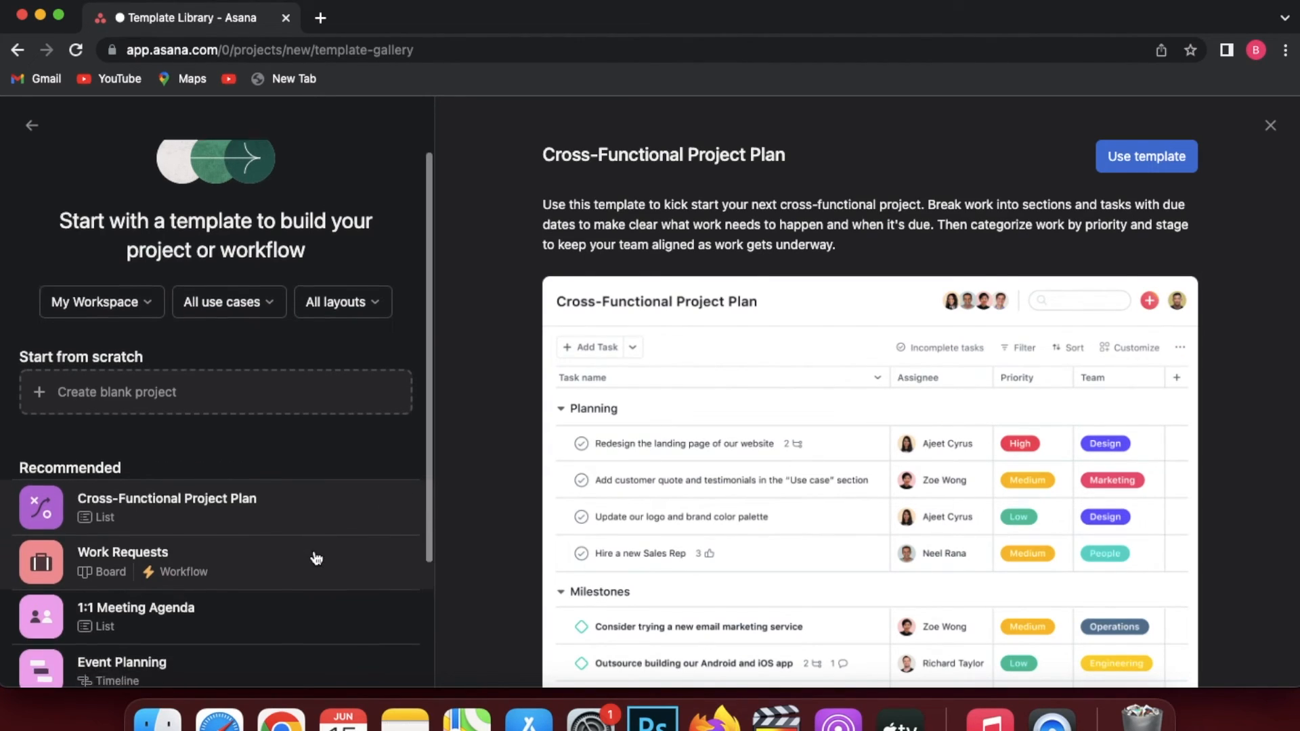
scroll(316, 558, "down", 2)
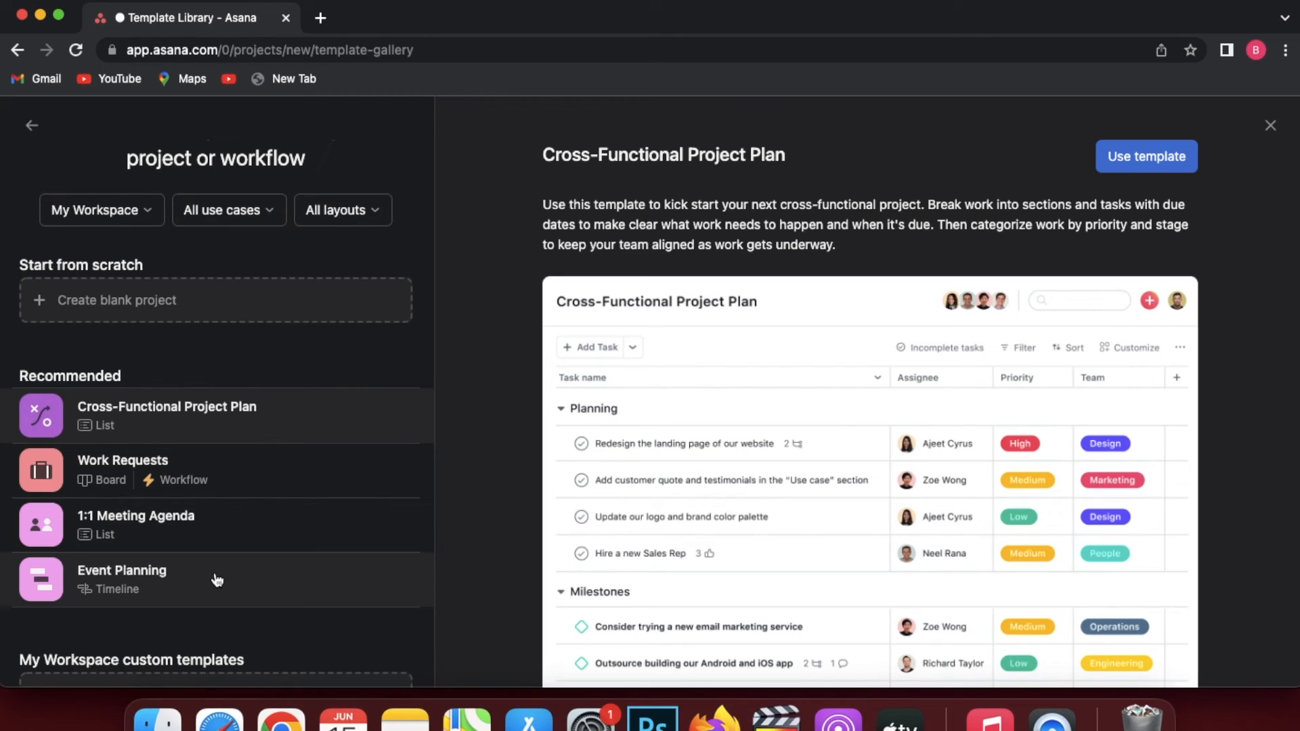
scroll(216, 580, "down", 3)
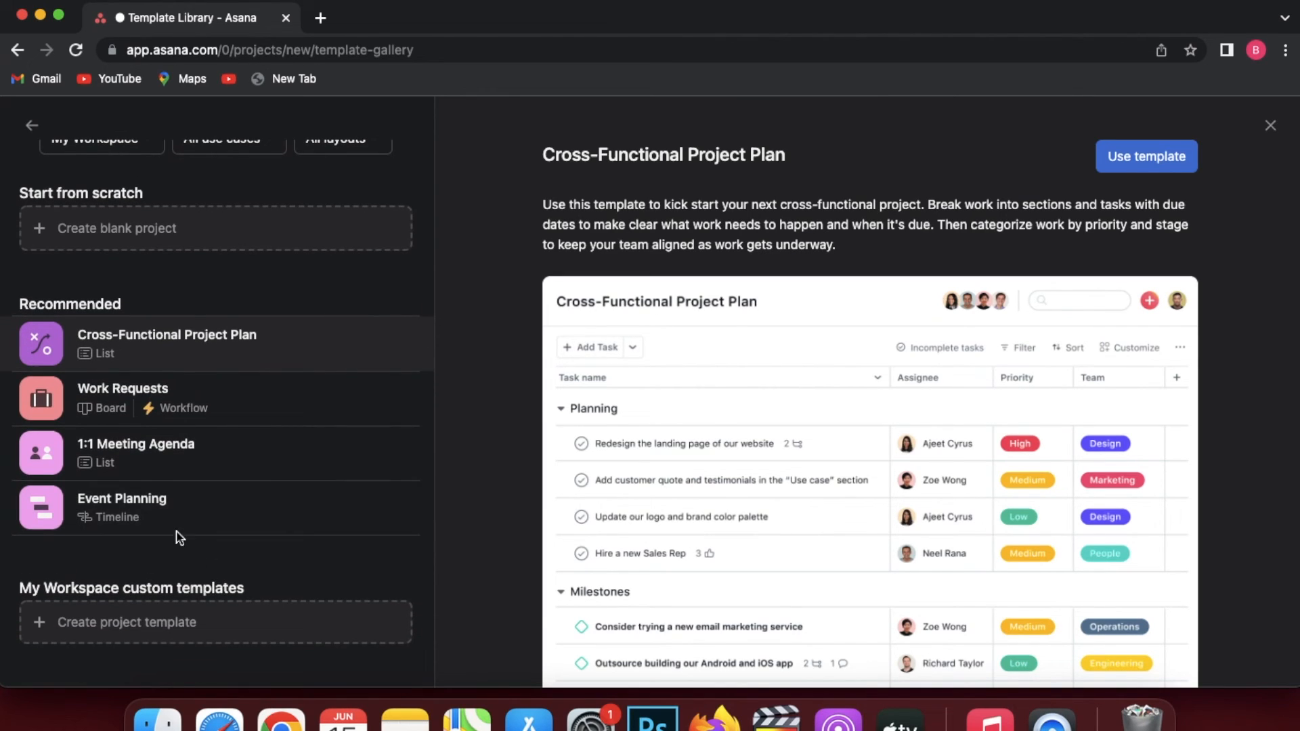
scroll(155, 536, "up", 2)
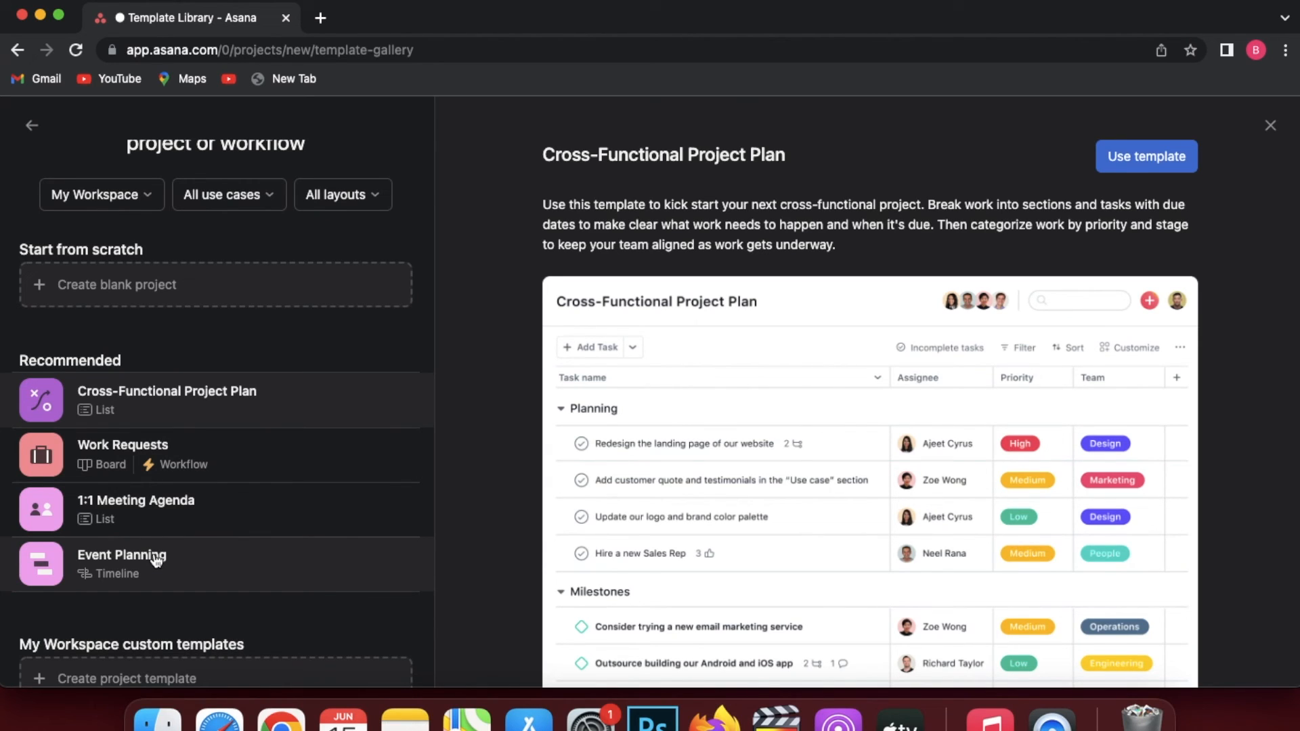
Preview the Event Planning and 1:1 Meeting Agenda templates and leave the template library without using one.
left_click(156, 560)
scroll(201, 552, "down", 2)
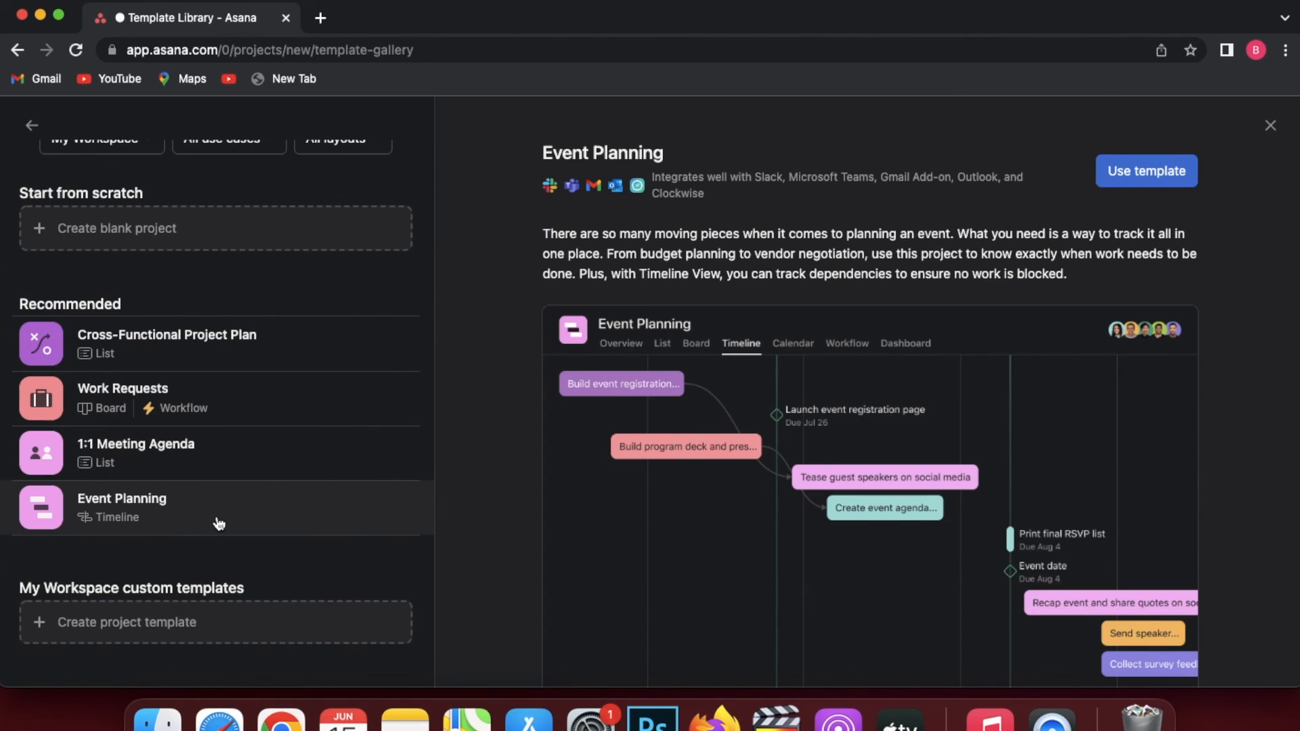
scroll(219, 524, "up", 4)
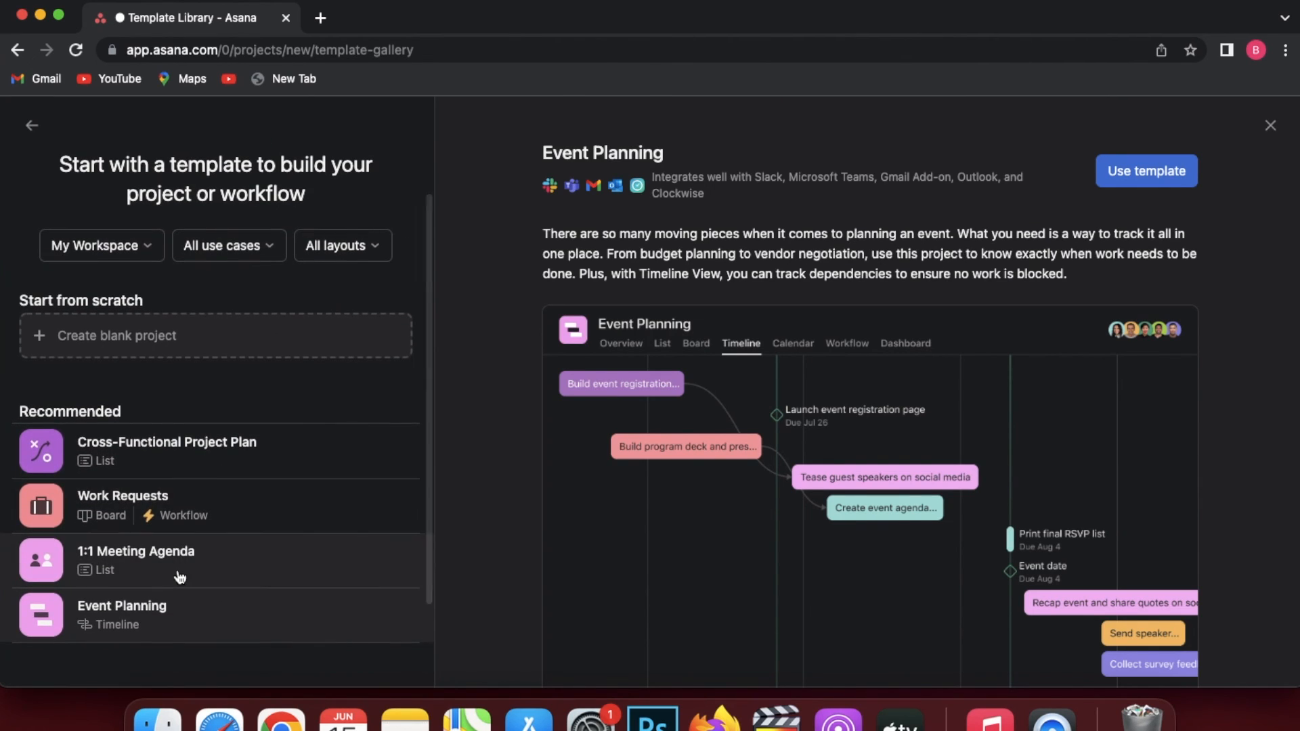
left_click(179, 575)
scroll(179, 576, "down", 4)
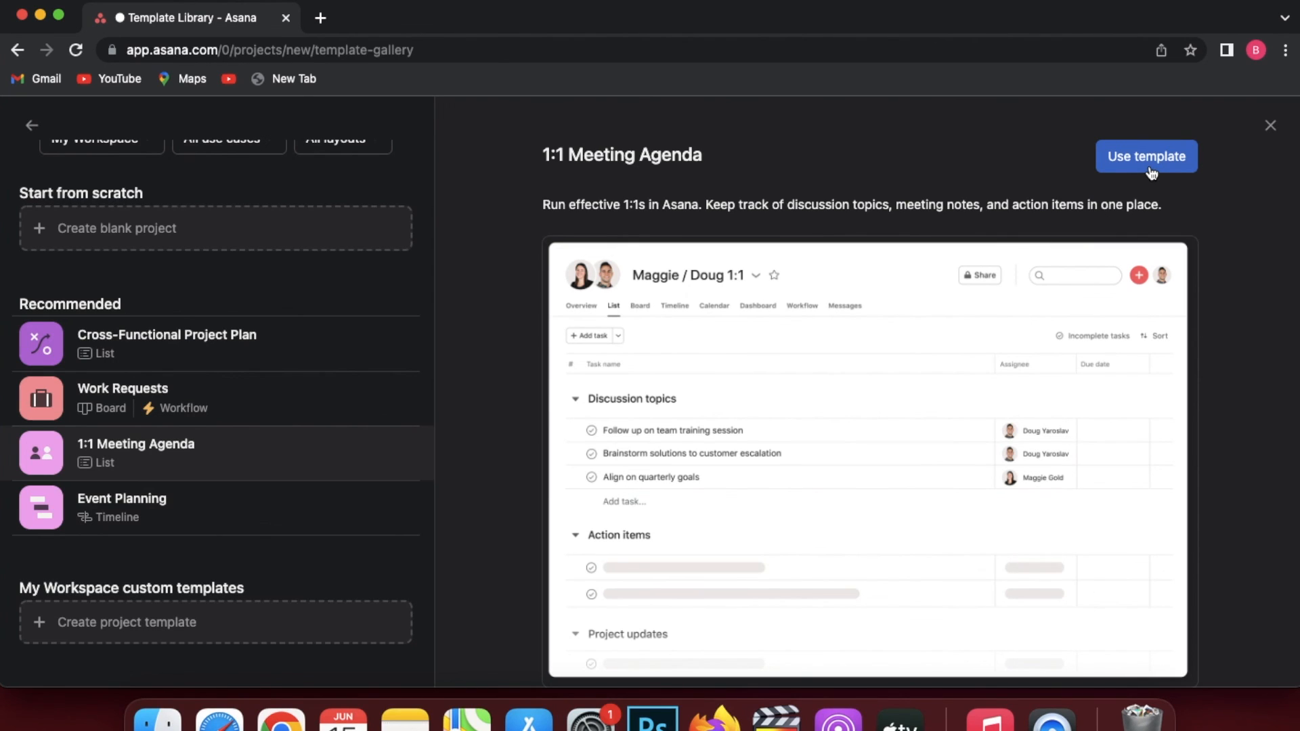
left_click(1271, 125)
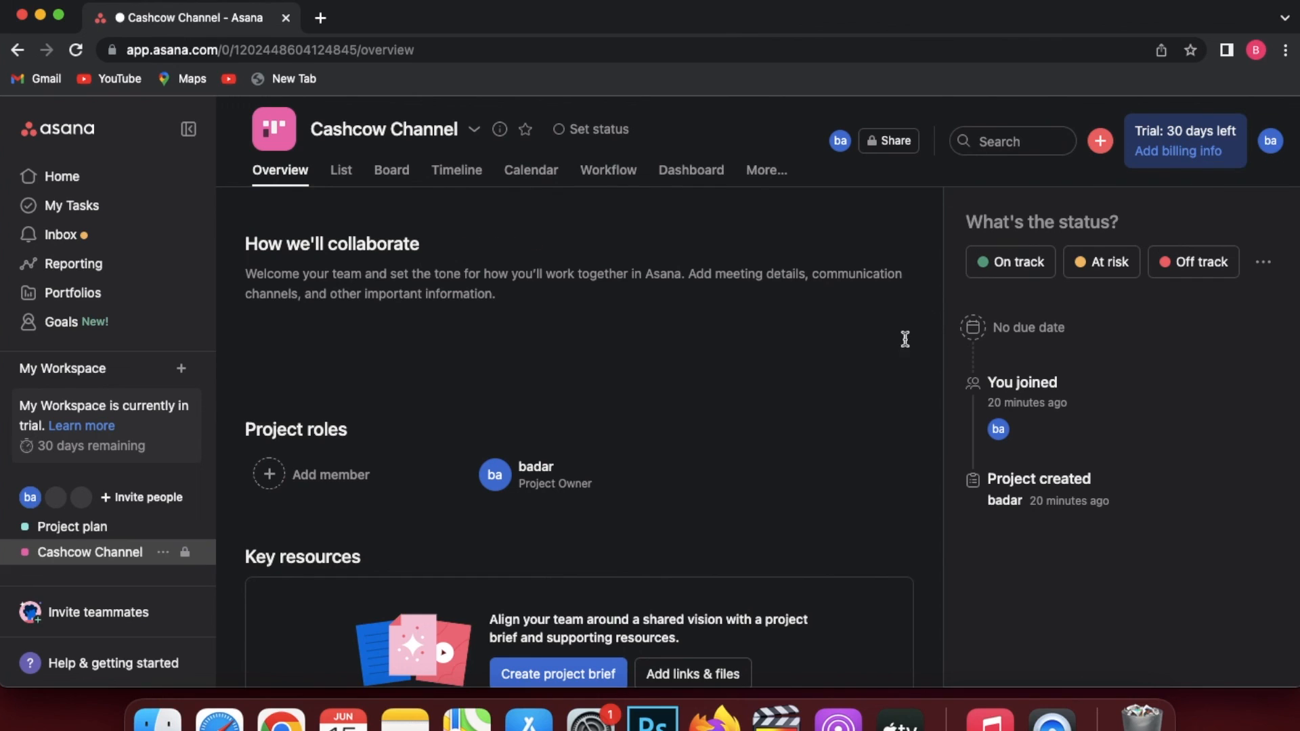
Examine the Cashcow Channel overview from the collaboration notes through project roles to key resources.
scroll(751, 398, "down", 1)
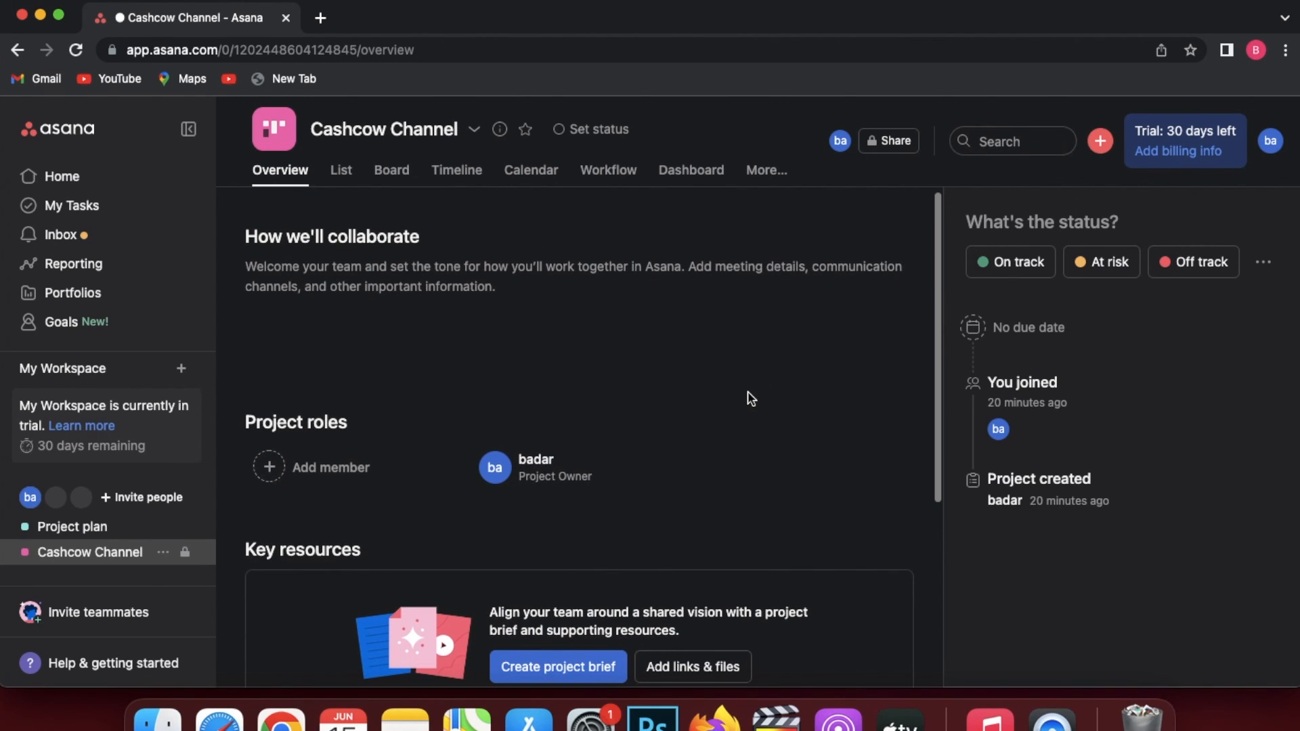
scroll(750, 398, "down", 3)
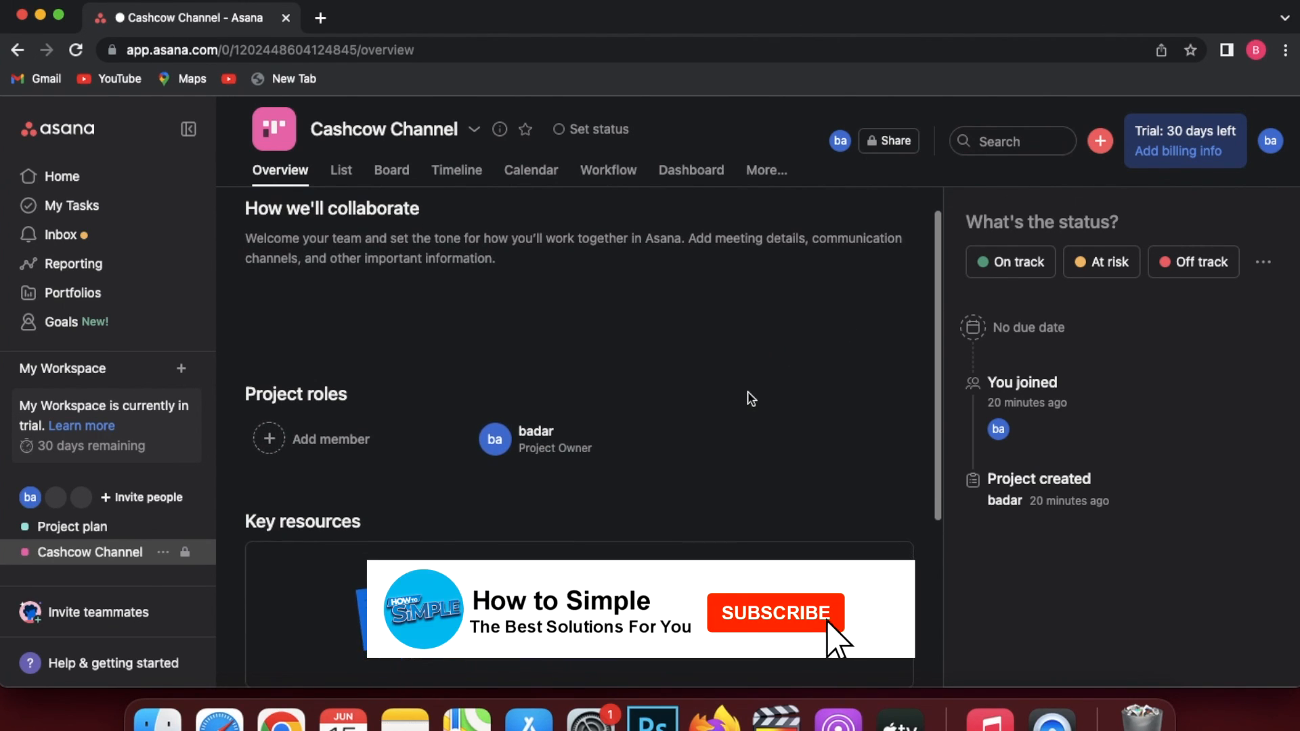
scroll(751, 398, "down", 5)
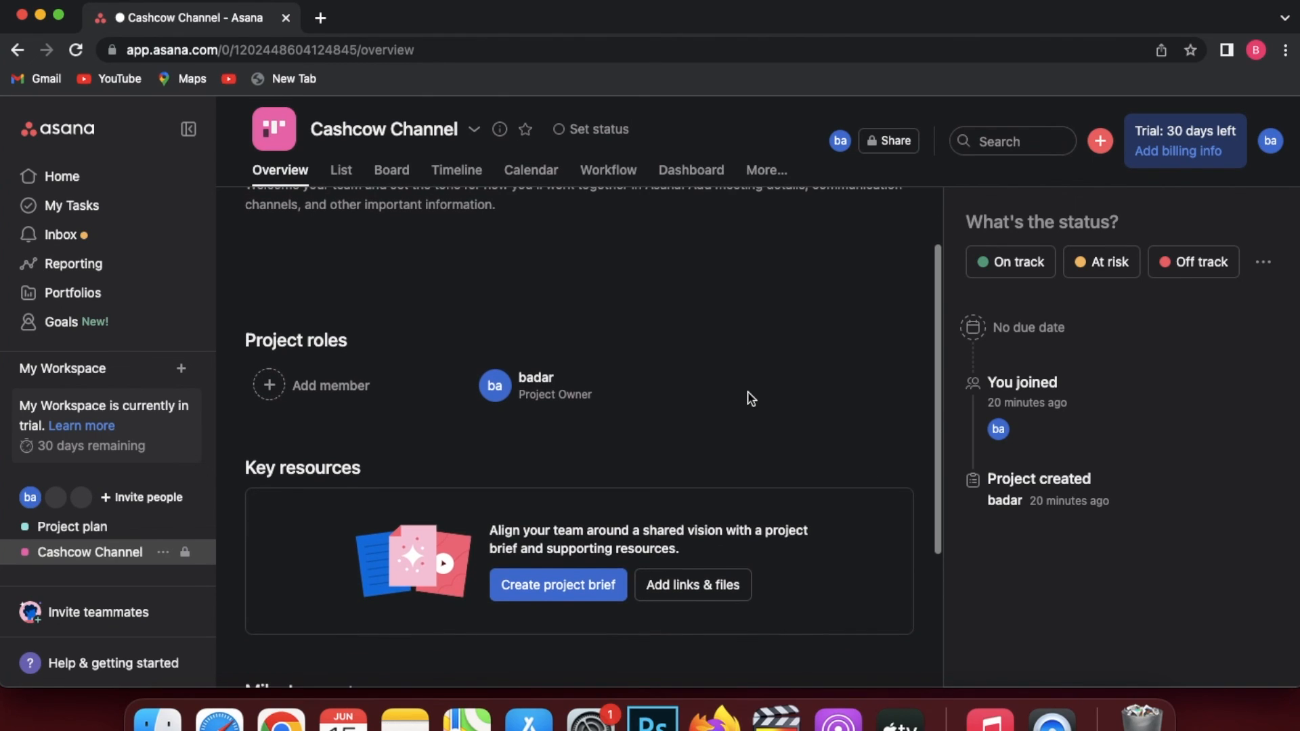